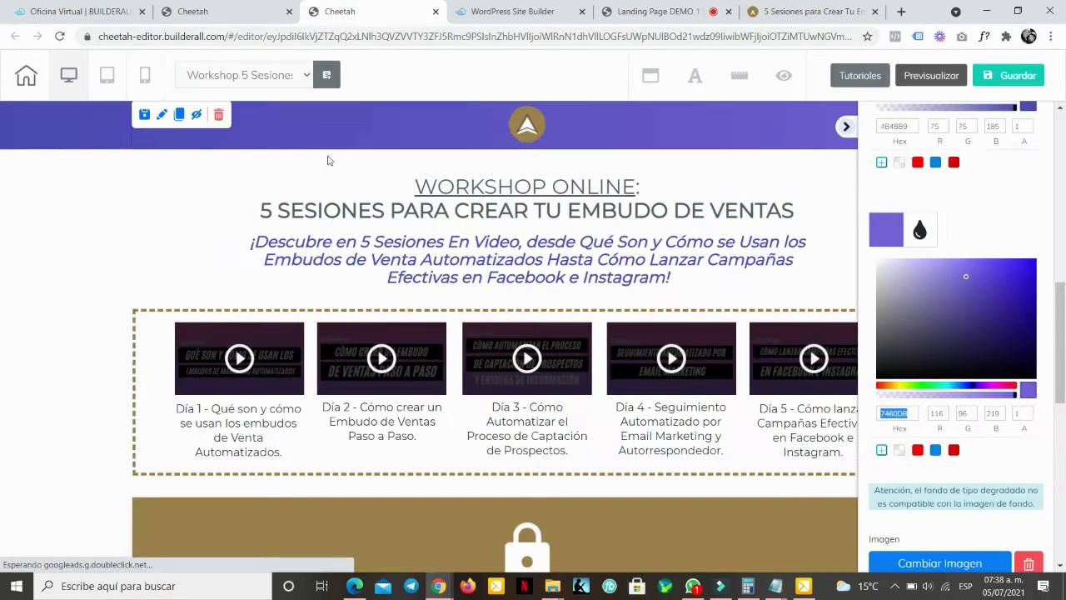
- Hide the settings sidebar and look over the workshop page from its header down to the registration form and footer
left_click(846, 130)
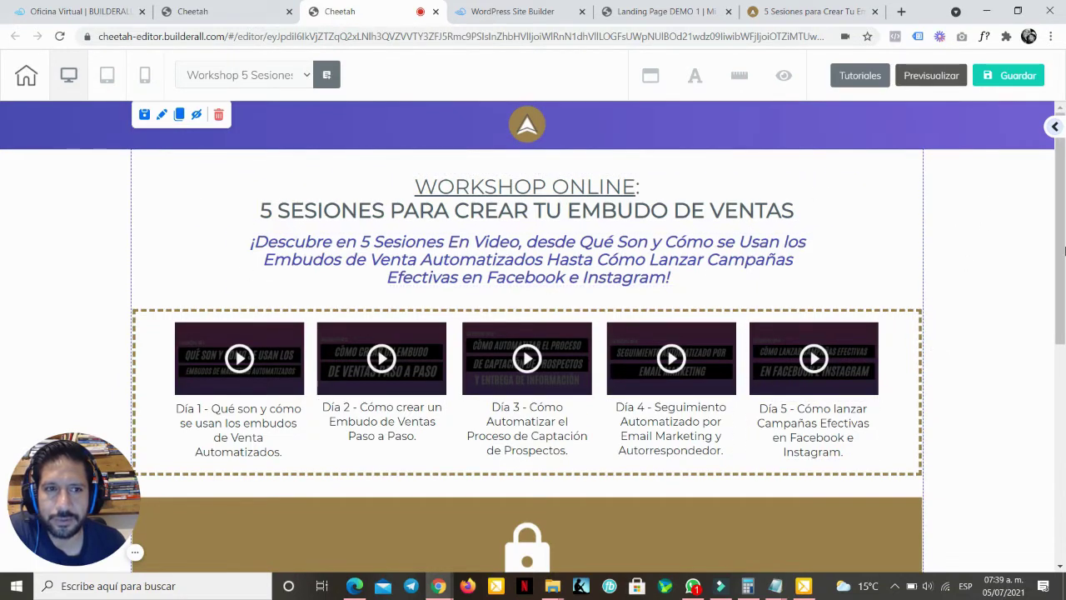
left_click_drag(1062, 250, 1030, 493)
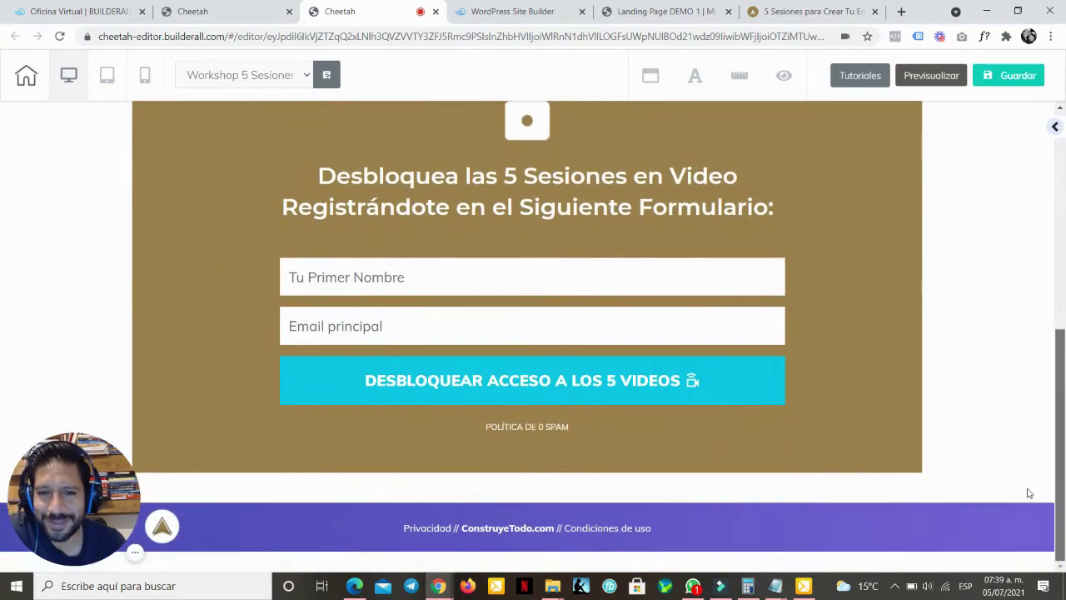
scroll(392, 346, "up", 5)
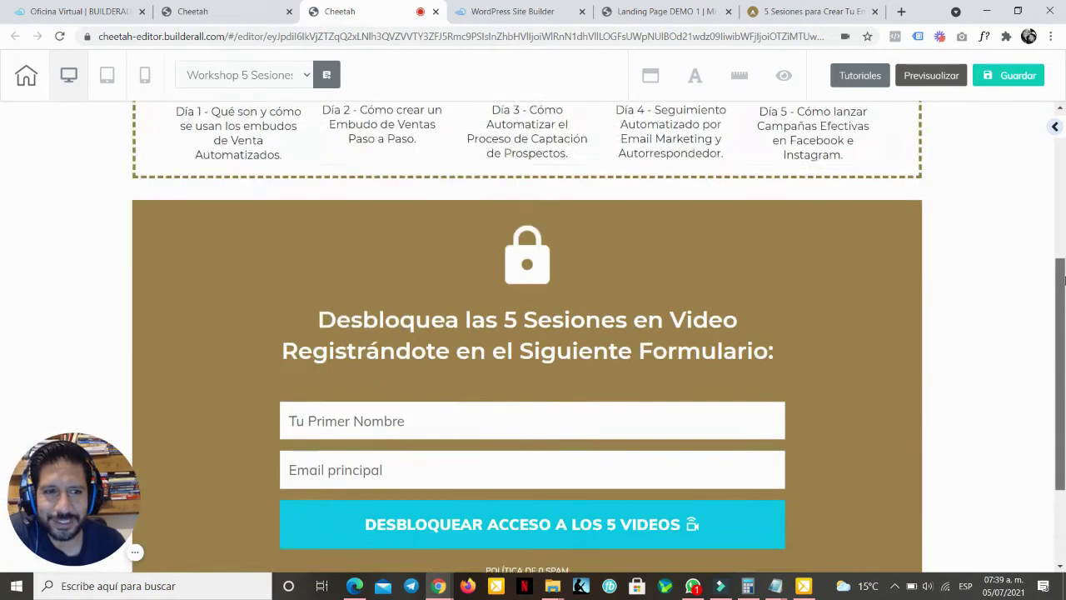
- Compare the Landing Page DEMO 1 draft in the WordPress editor with the published workshop page
left_click(667, 11)
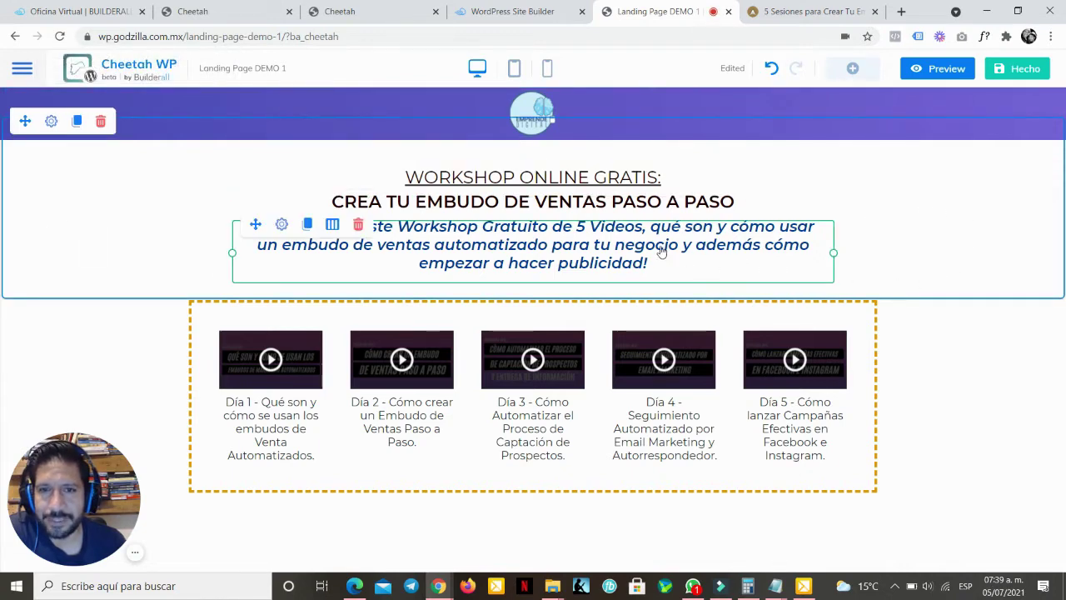
left_click(796, 8)
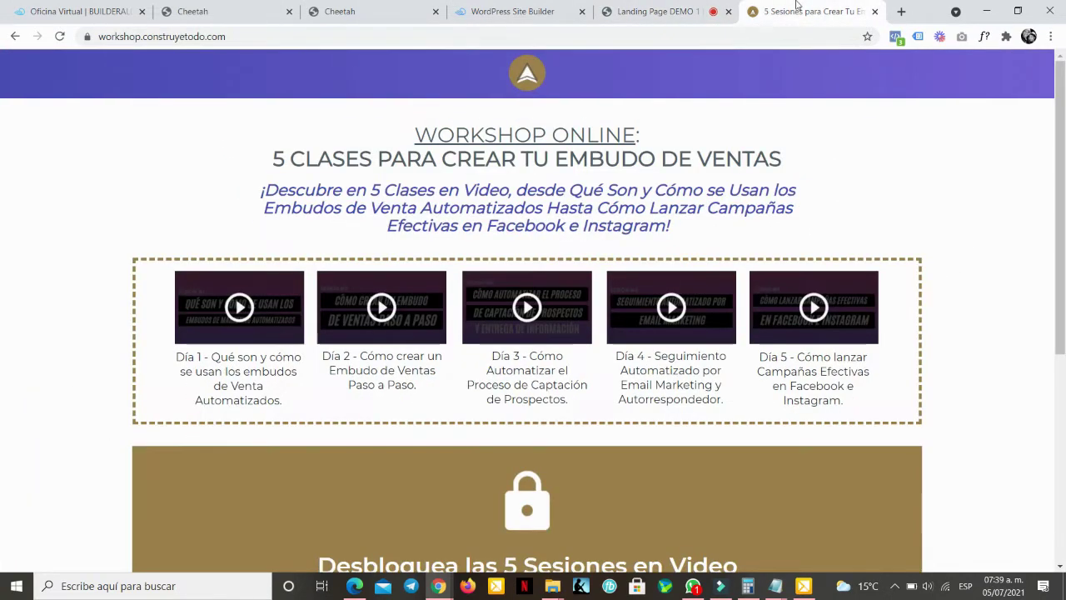
left_click(666, 11)
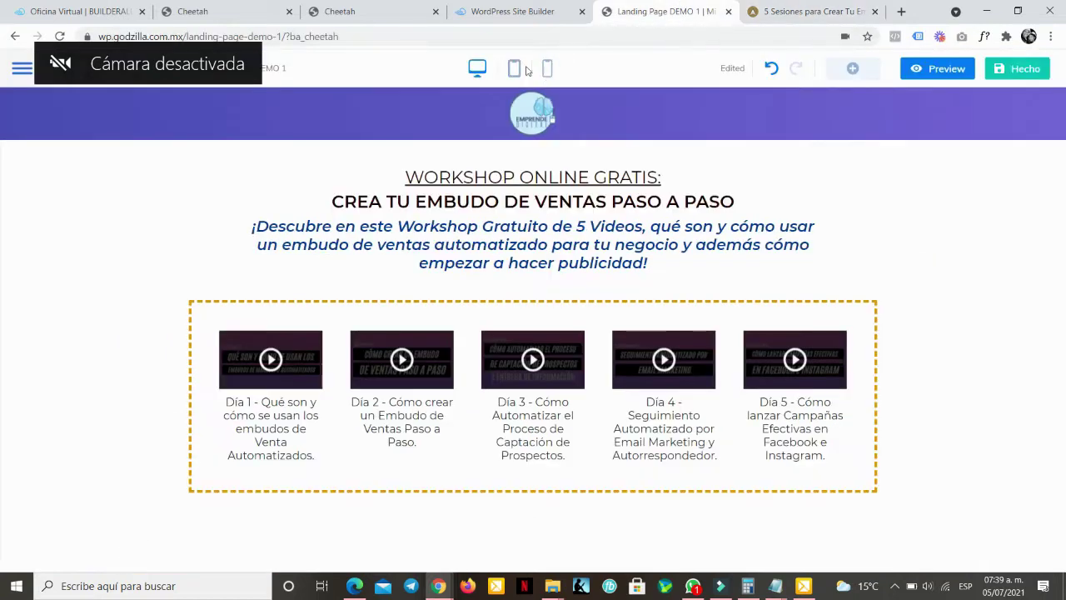
left_click(776, 9)
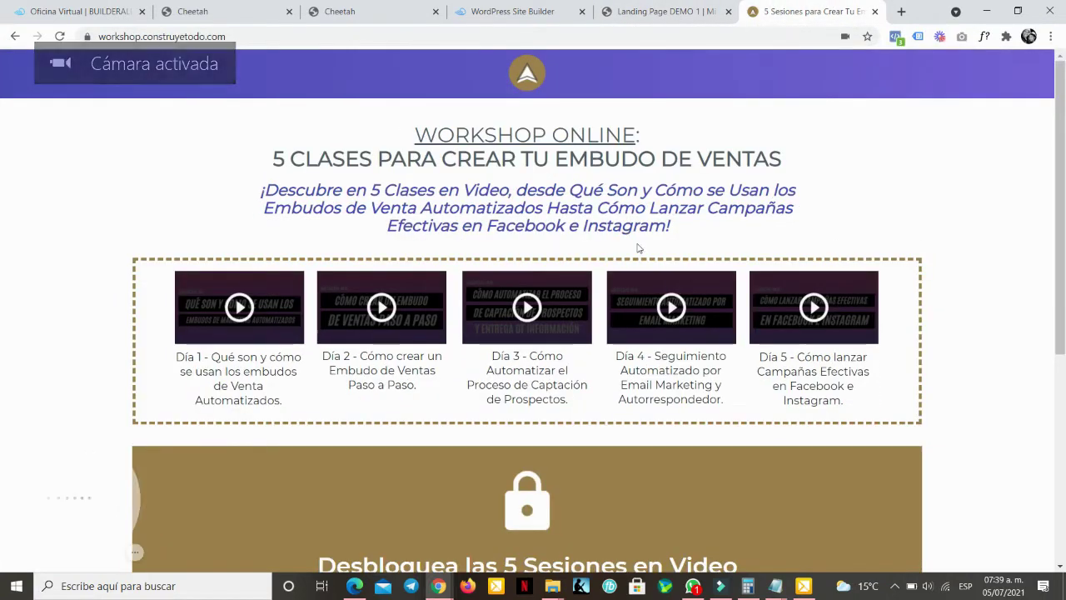
left_click(666, 11)
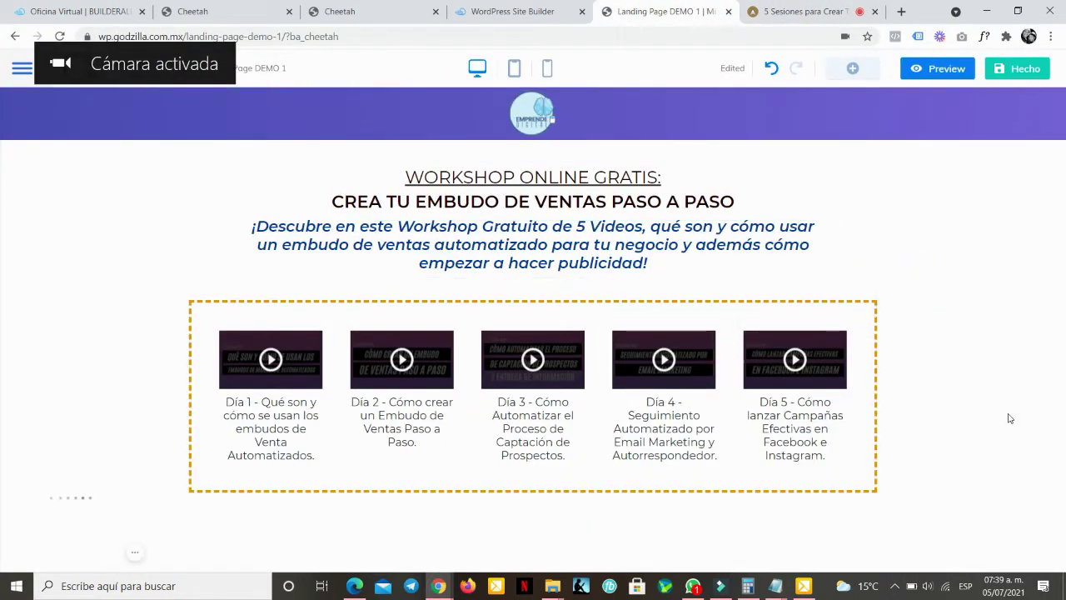
left_click(799, 12)
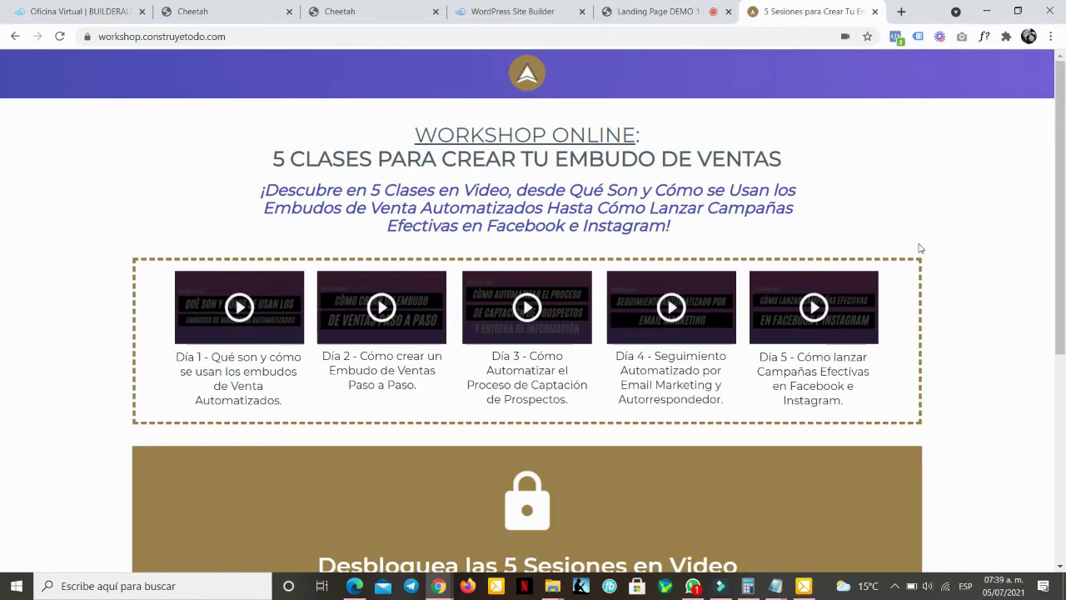
left_click(666, 11)
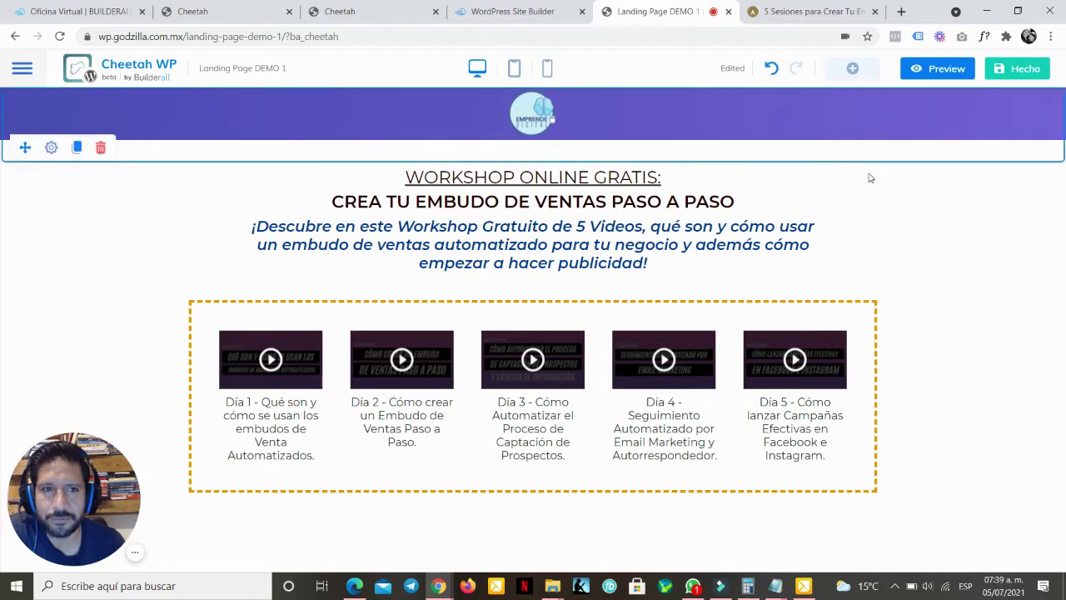
- Add a Separator element between the blue italic subtitle and the dashed row of video thumbnails
left_click(851, 70)
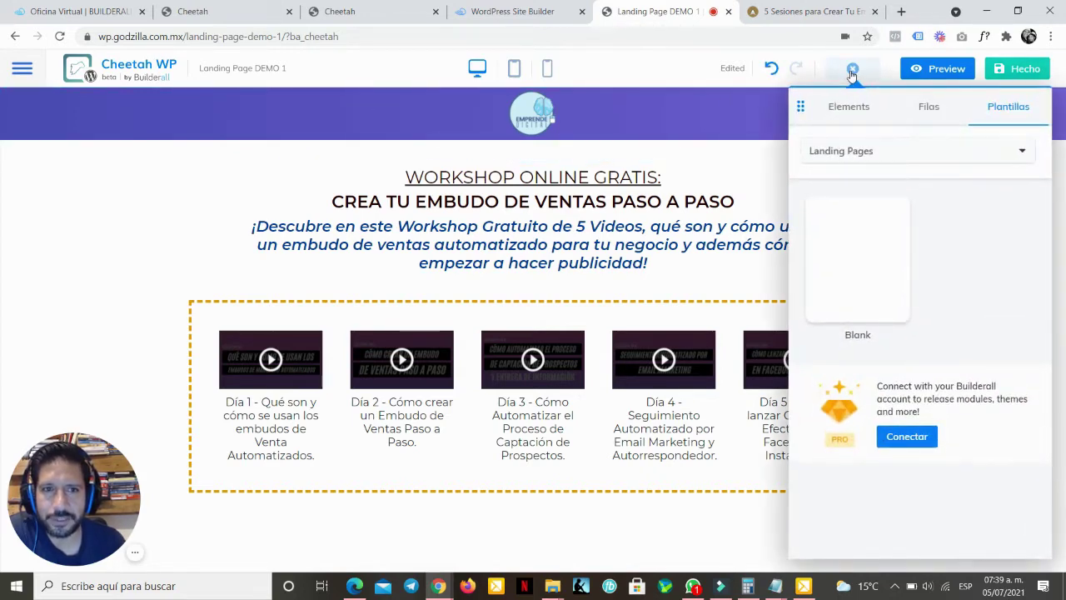
left_click(841, 112)
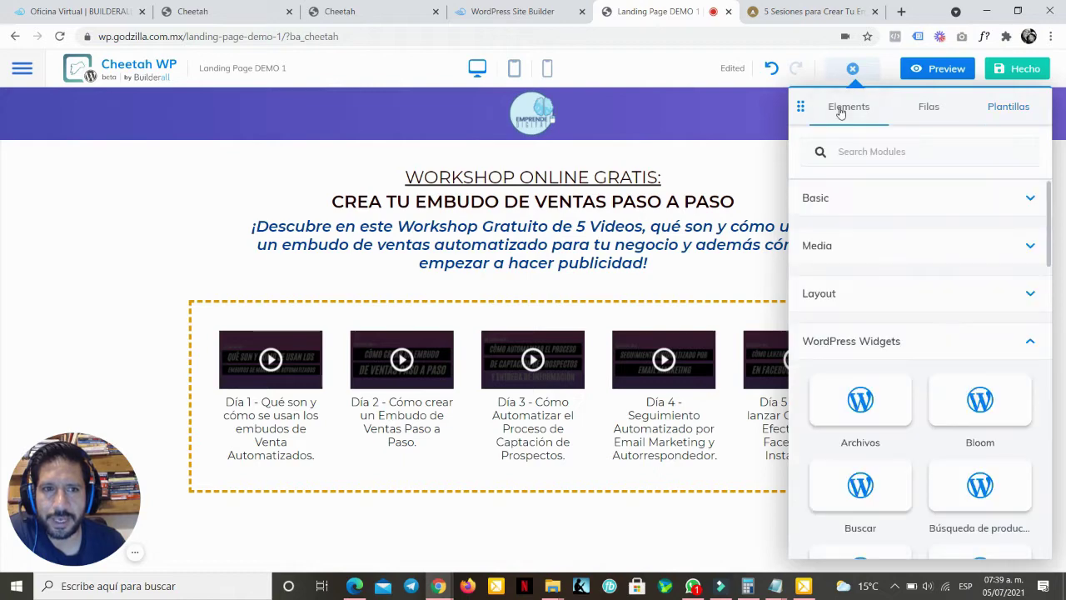
left_click(838, 202)
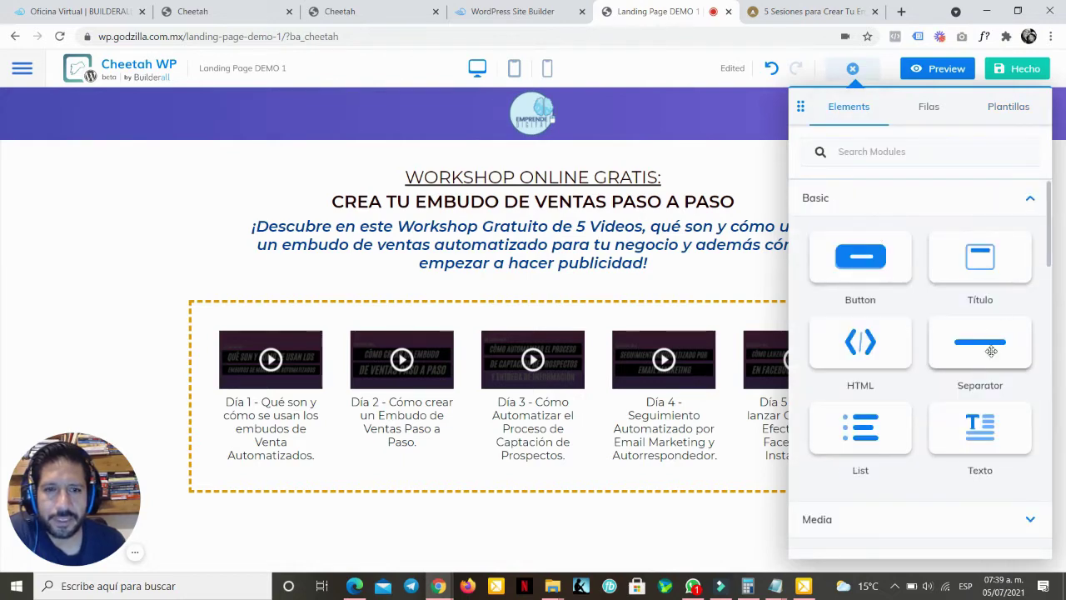
left_click_drag(991, 350, 447, 478)
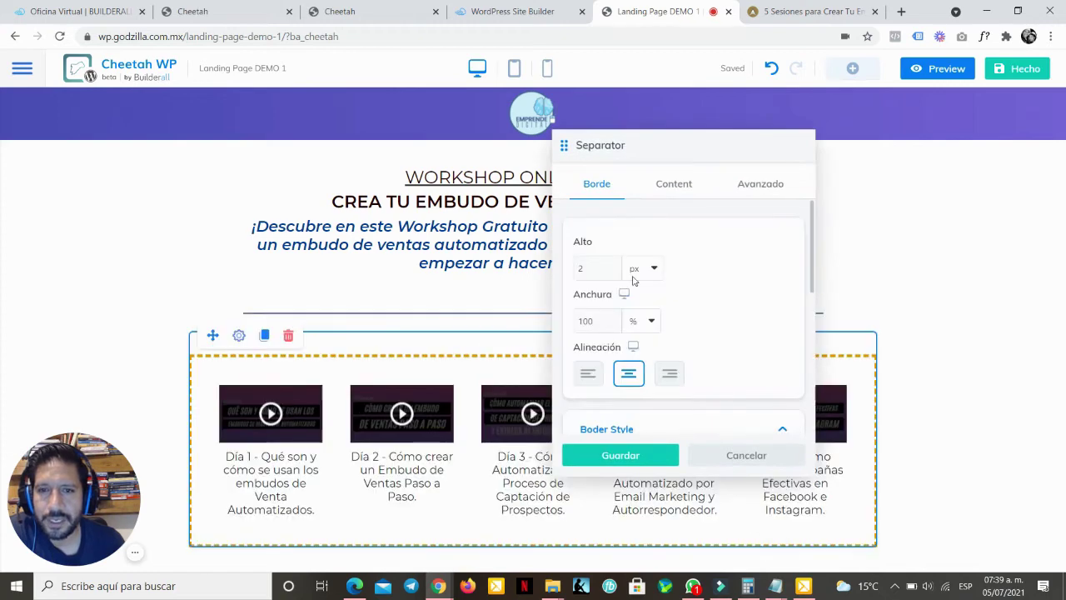
- Set the separator's height to 10 px and save its settings
left_click(605, 270)
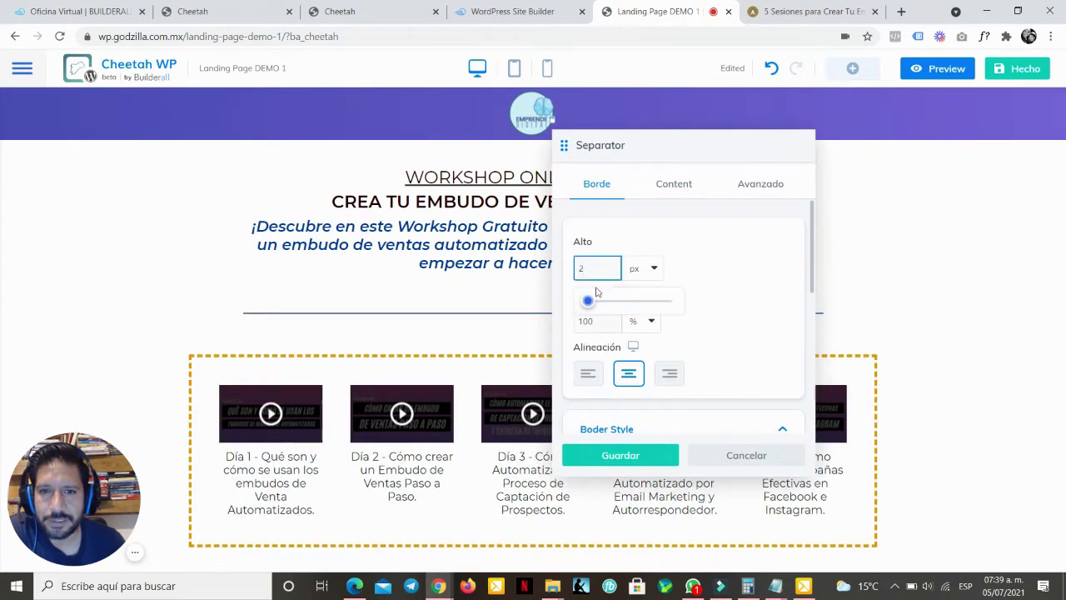
left_click_drag(593, 305, 598, 305)
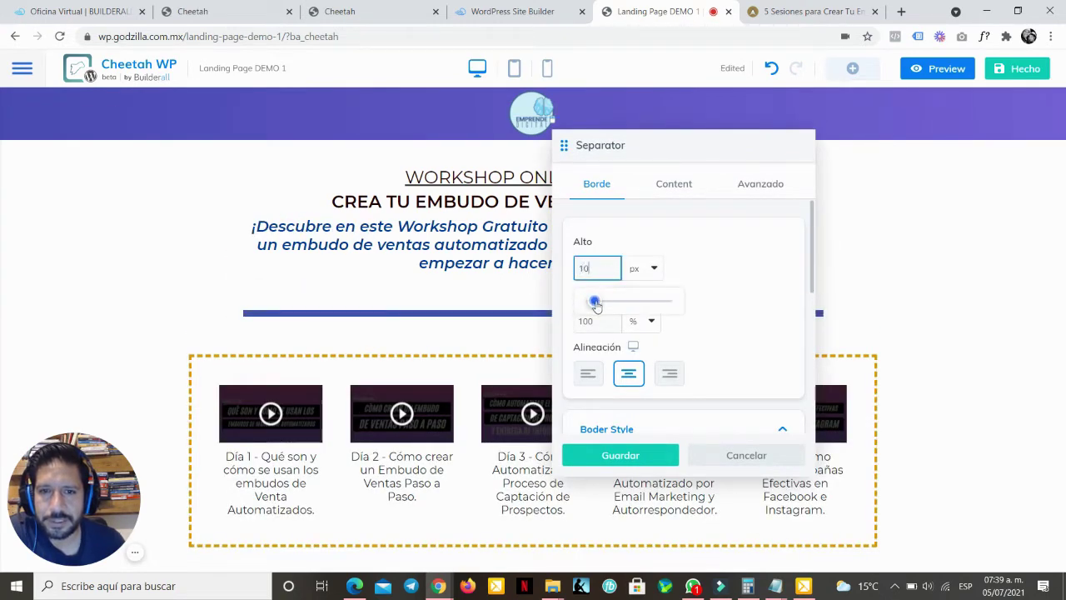
left_click(620, 455)
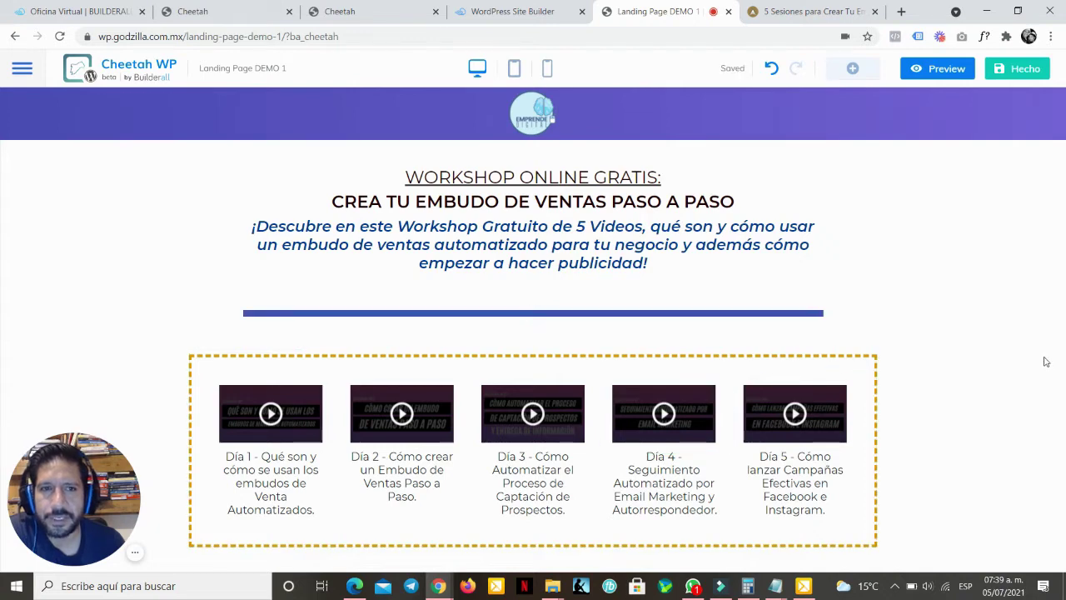
- Undo the separator's height change and its insertion
left_click(771, 70)
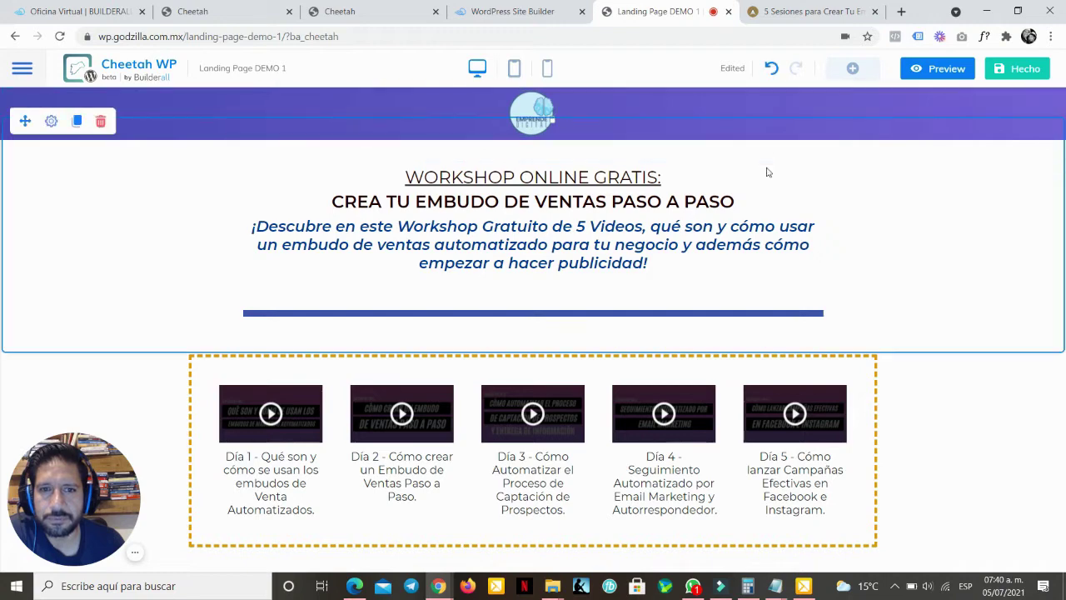
key("ctrl+z")
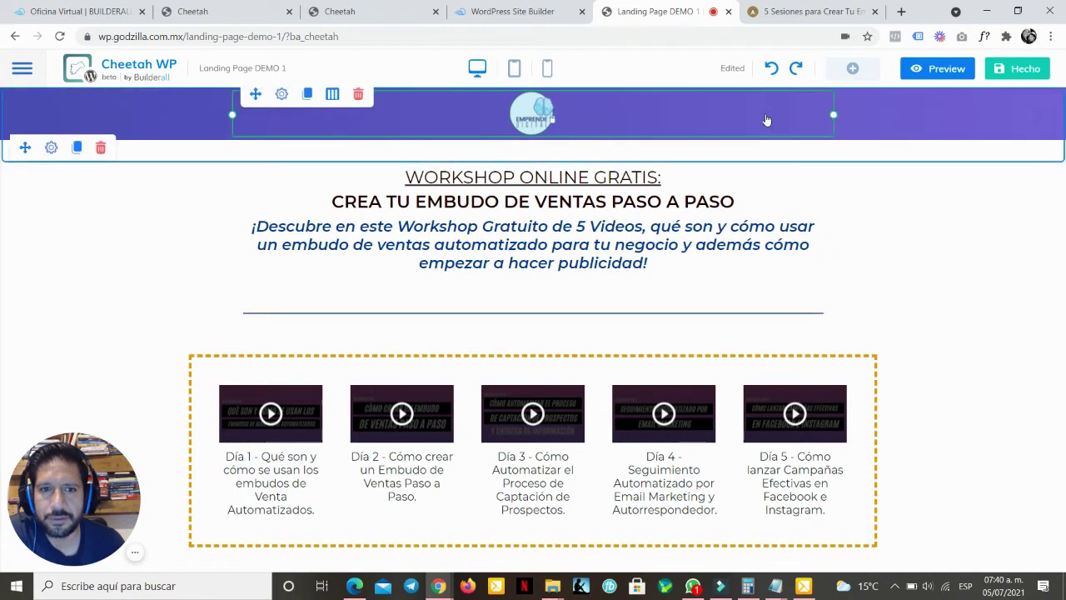
left_click(774, 66)
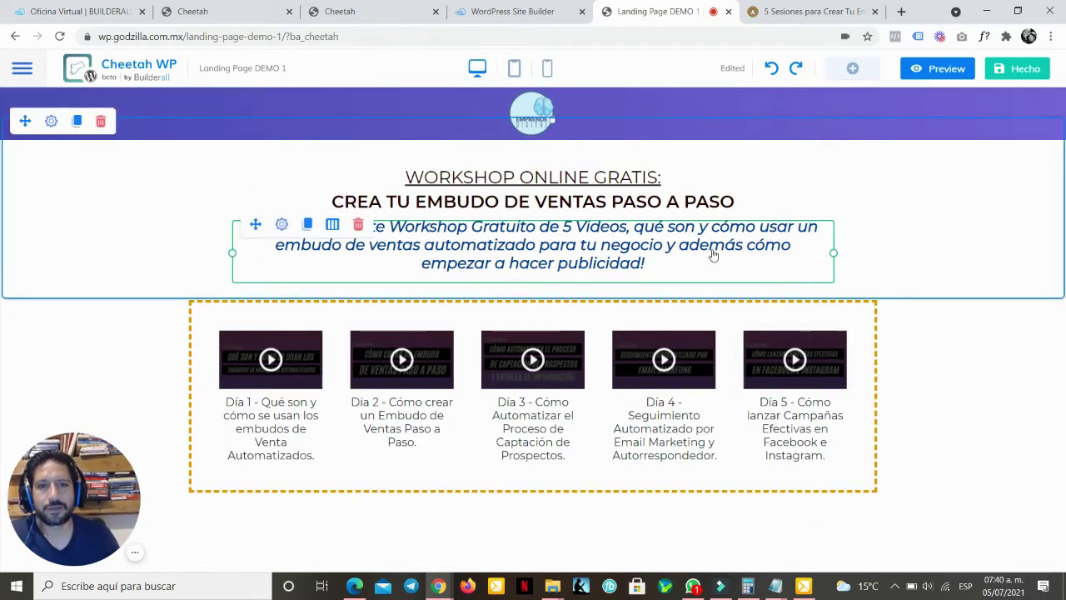
- Delete the blue italic subtitle module, confirm the removal, and undo the deletion
left_click(358, 226)
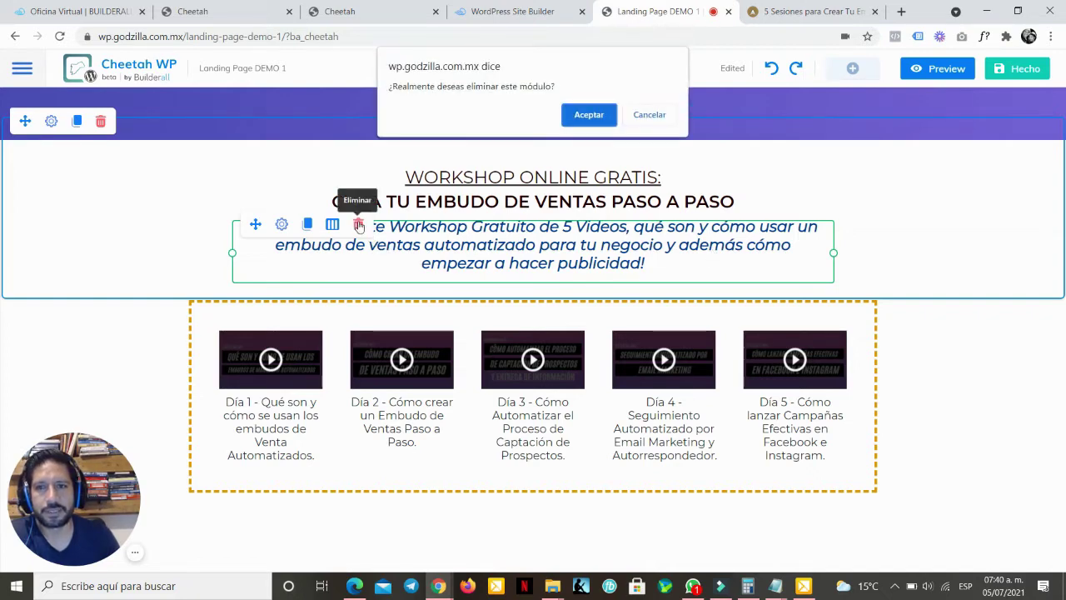
left_click(596, 115)
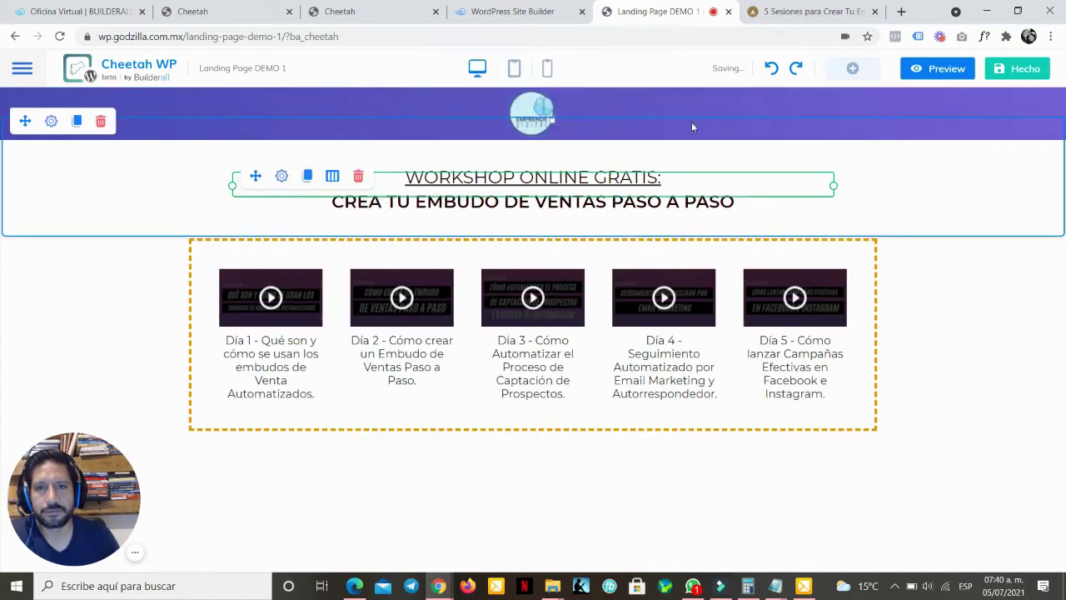
left_click(774, 70)
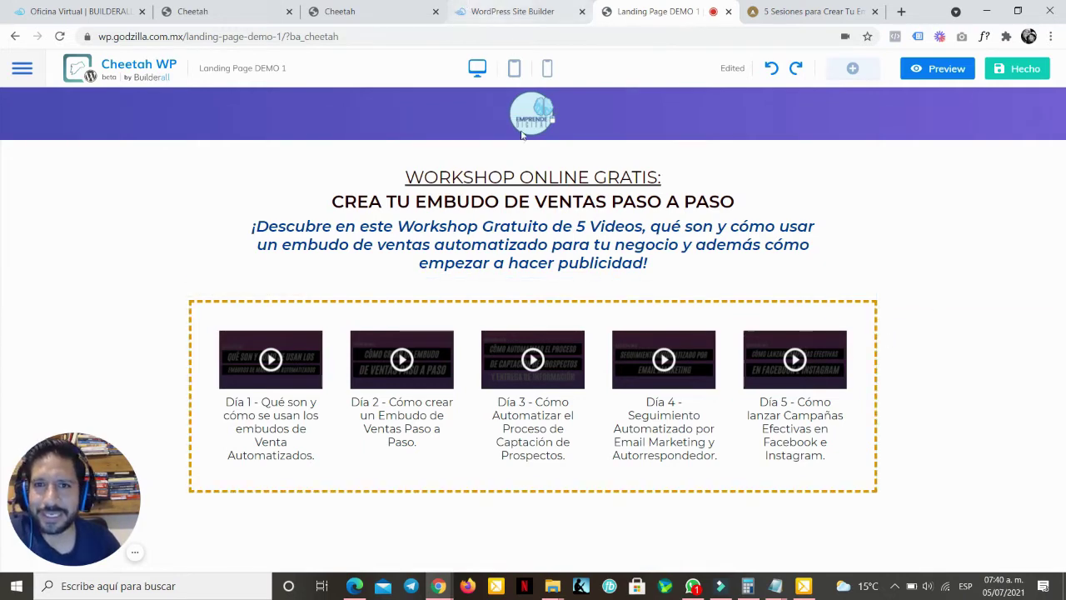
- Look at the workshop page in the Builderall Cheetah editor, and check the basic elements offered for Landing Page DEMO 1
left_click(347, 15)
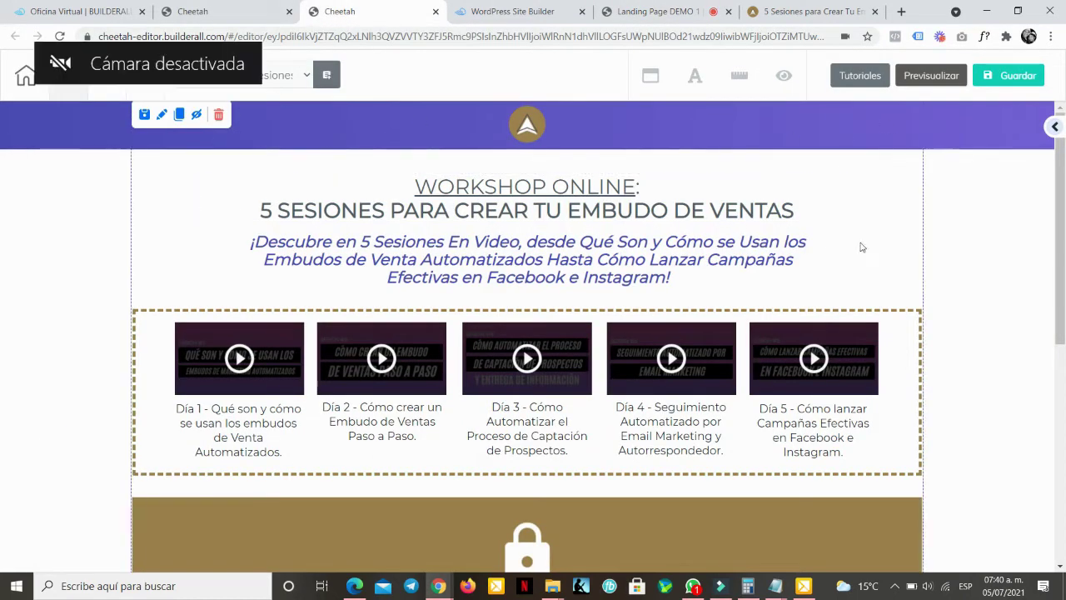
key("F8")
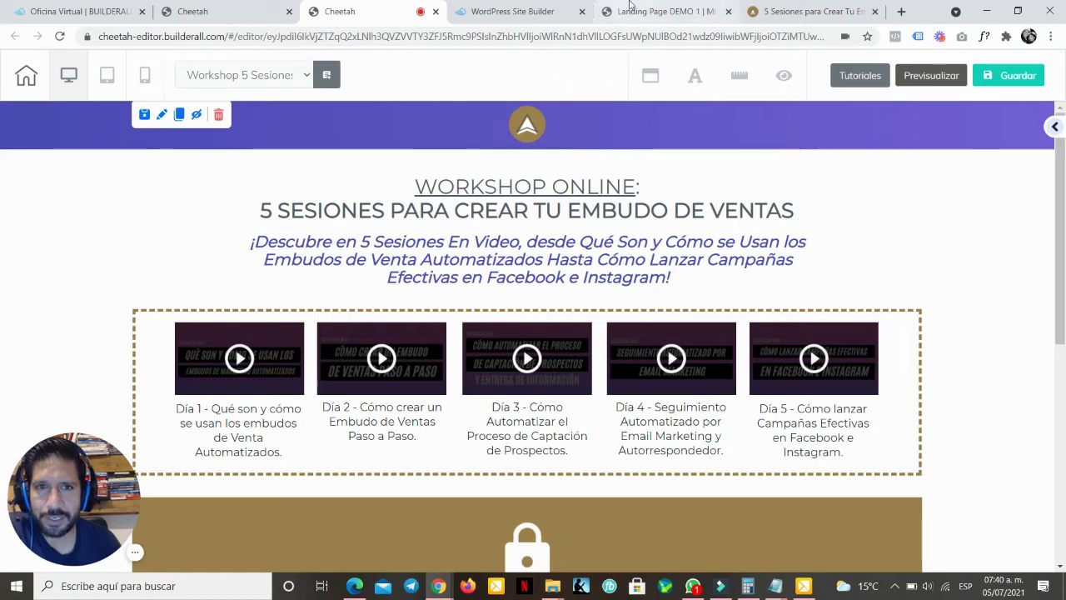
left_click(658, 8)
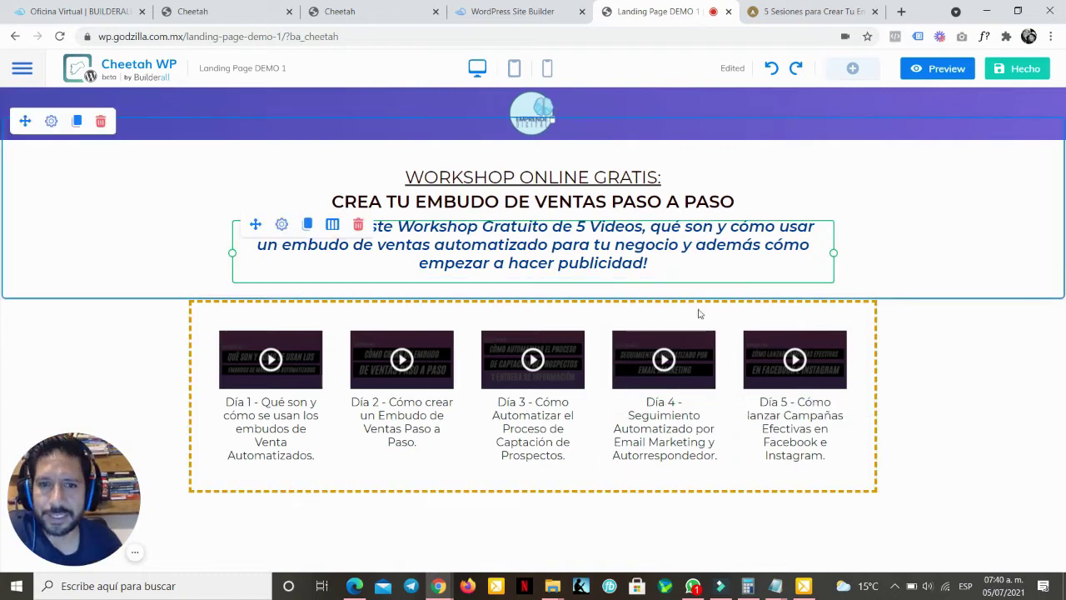
left_click(853, 70)
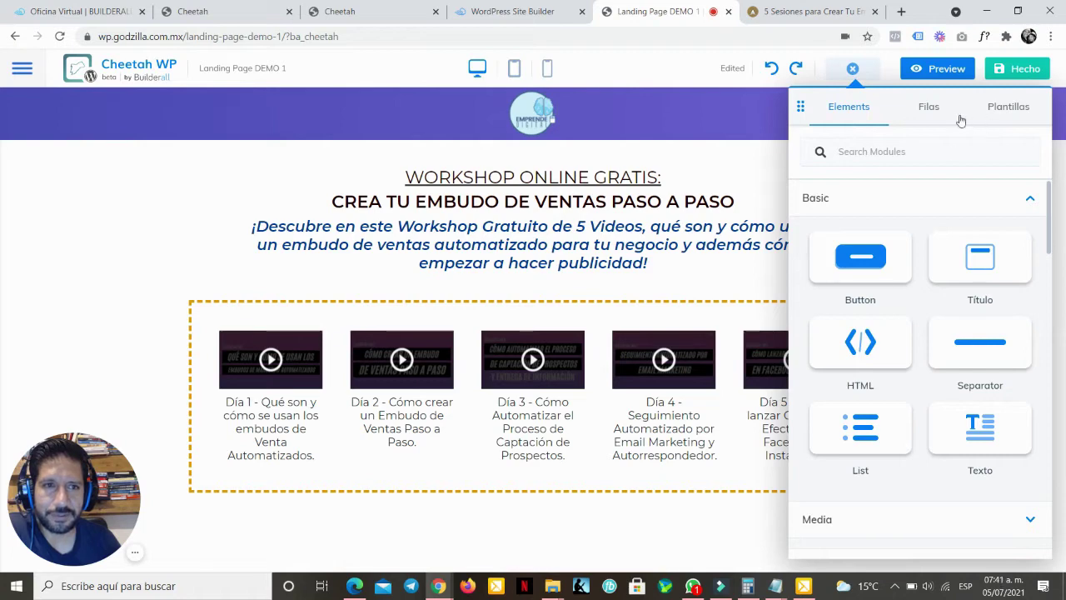
left_click(851, 73)
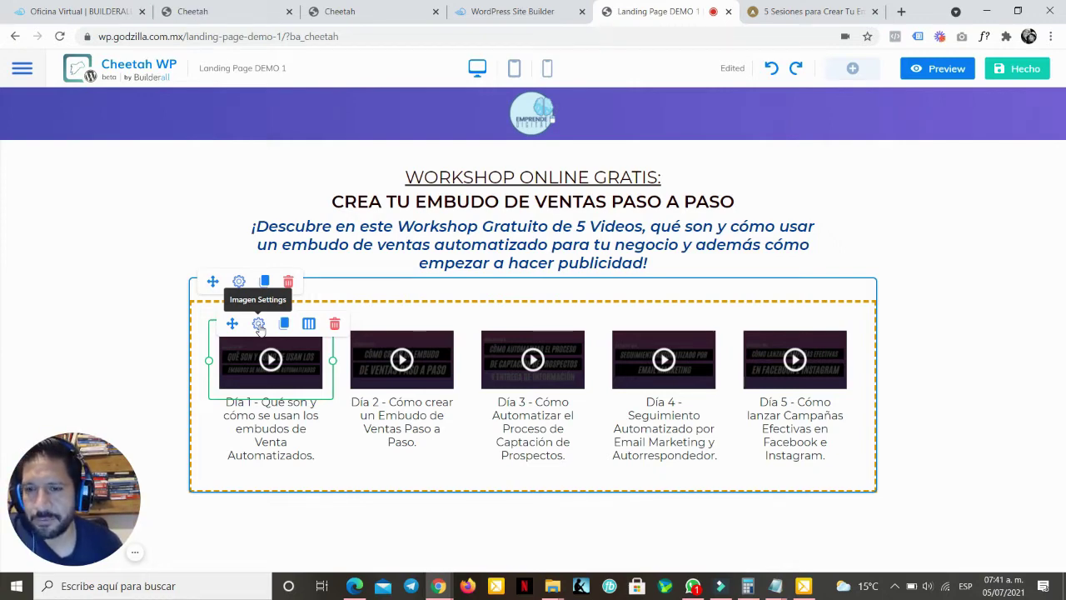
- Examine the general, style and advanced settings of the Day 1 video thumbnail image
left_click(258, 324)
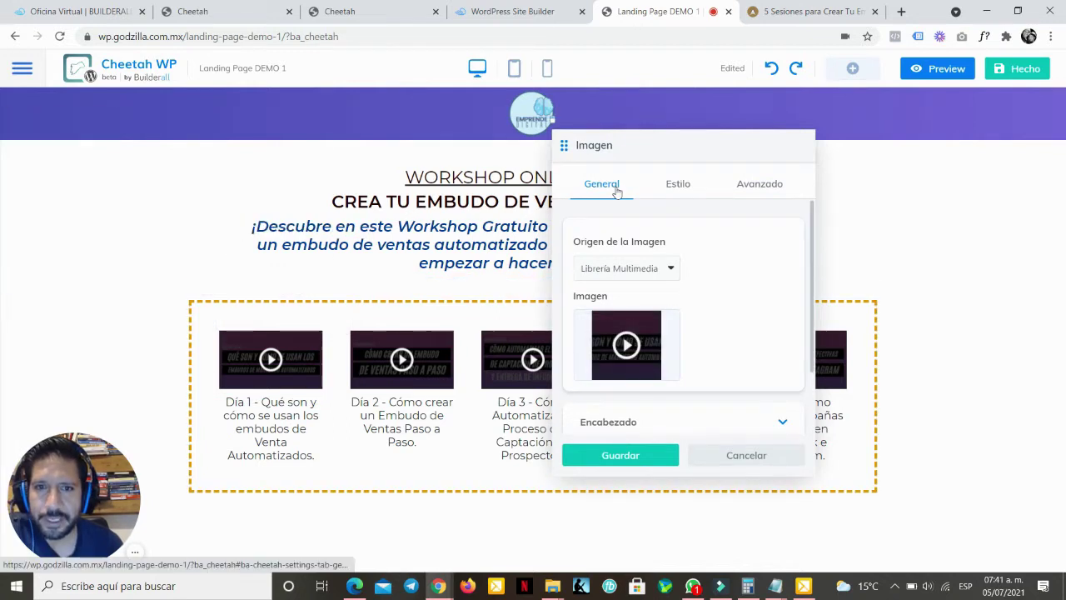
left_click(678, 184)
left_click(748, 186)
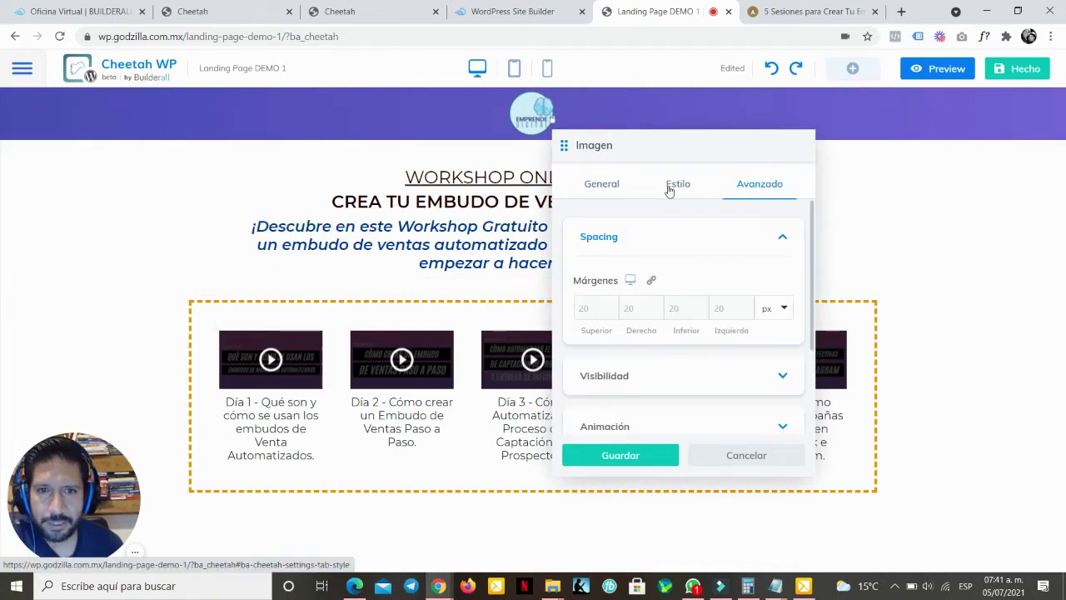
left_click(607, 187)
scroll(770, 292, "down", 2)
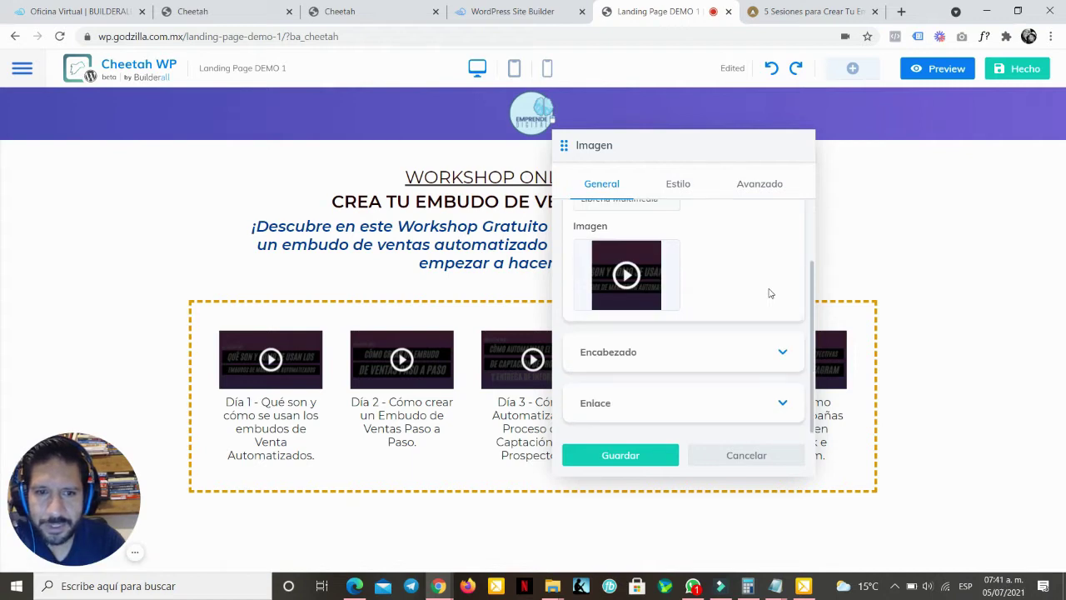
scroll(770, 292, "up", 2)
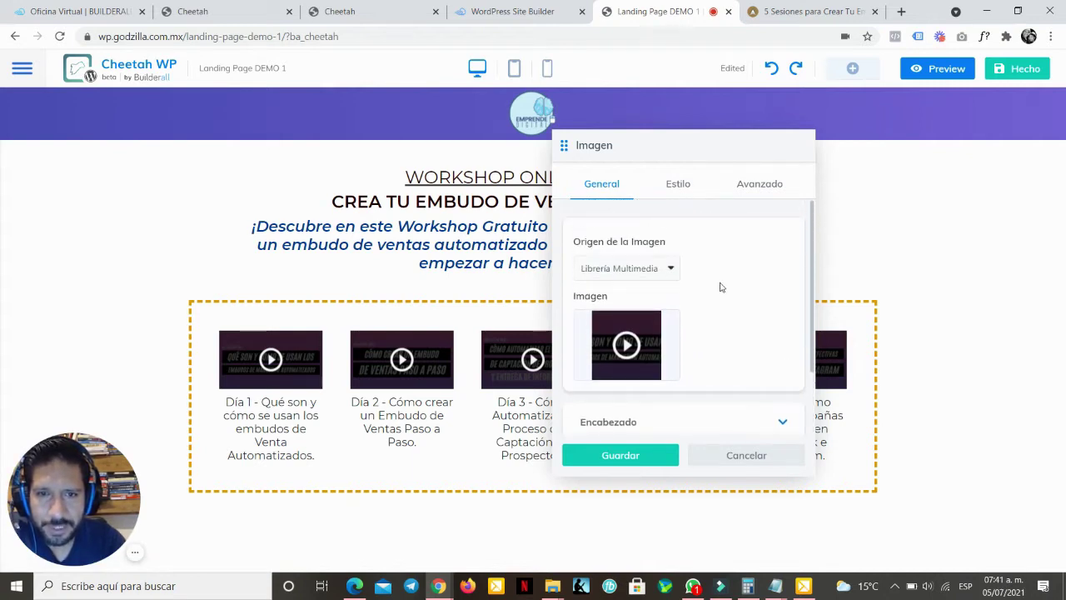
left_click(684, 191)
scroll(687, 300, "down", 2)
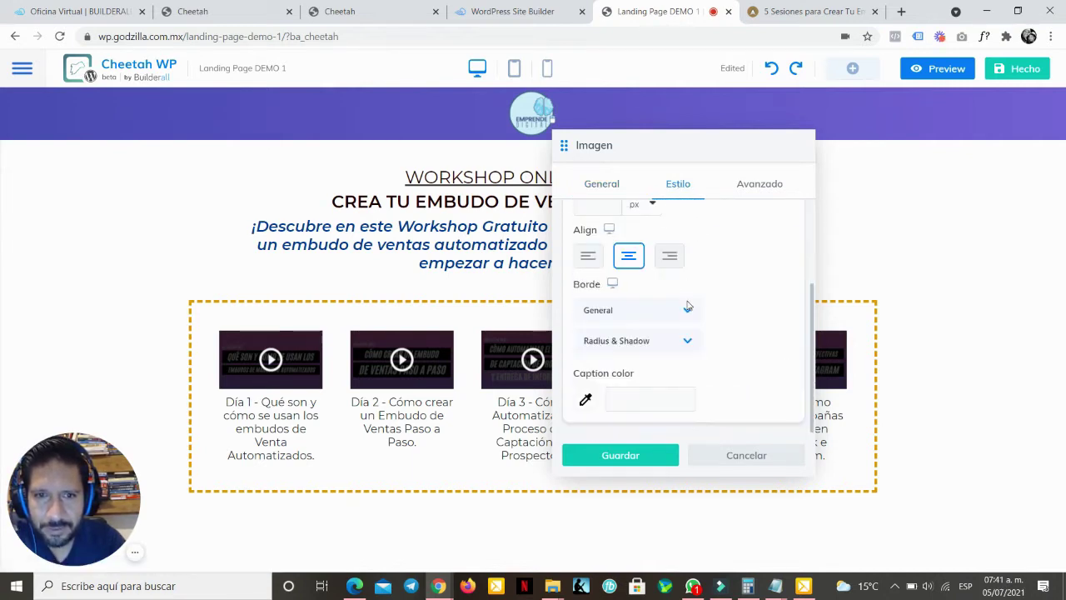
scroll(685, 305, "up", 2)
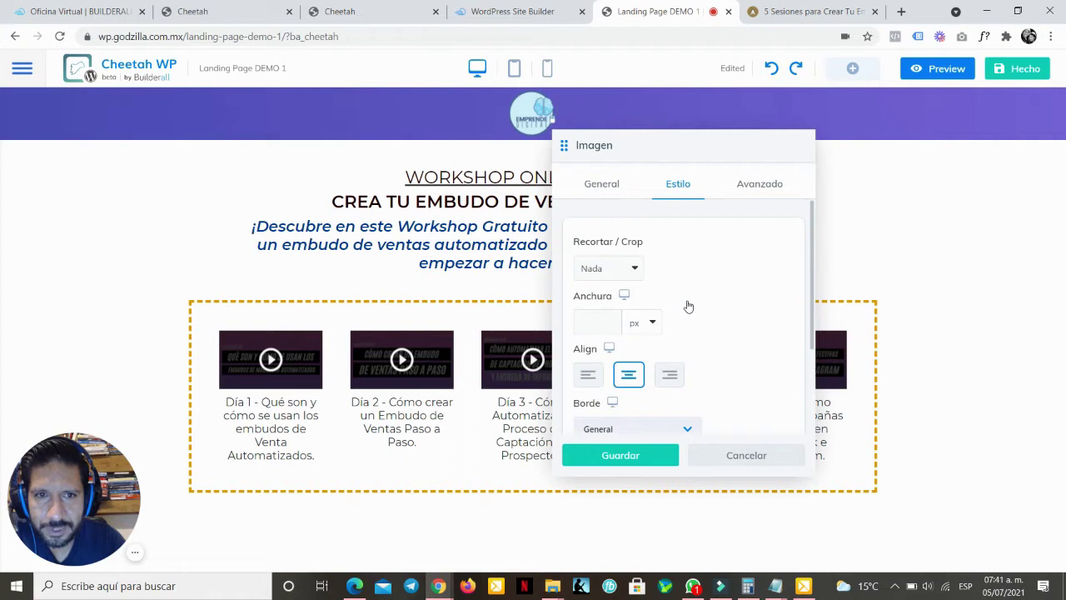
left_click(755, 187)
scroll(738, 286, "down", 3)
scroll(737, 289, "up", 3)
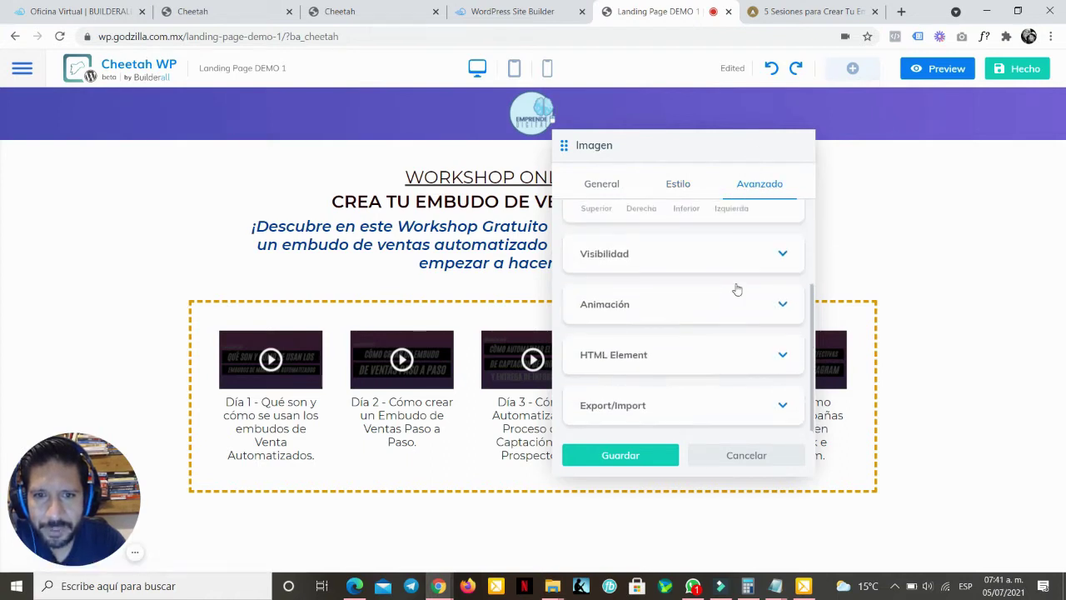
- Examine the image sources for the Day 1 thumbnail: file upload, media library and the Builderall Images directories
left_click(614, 188)
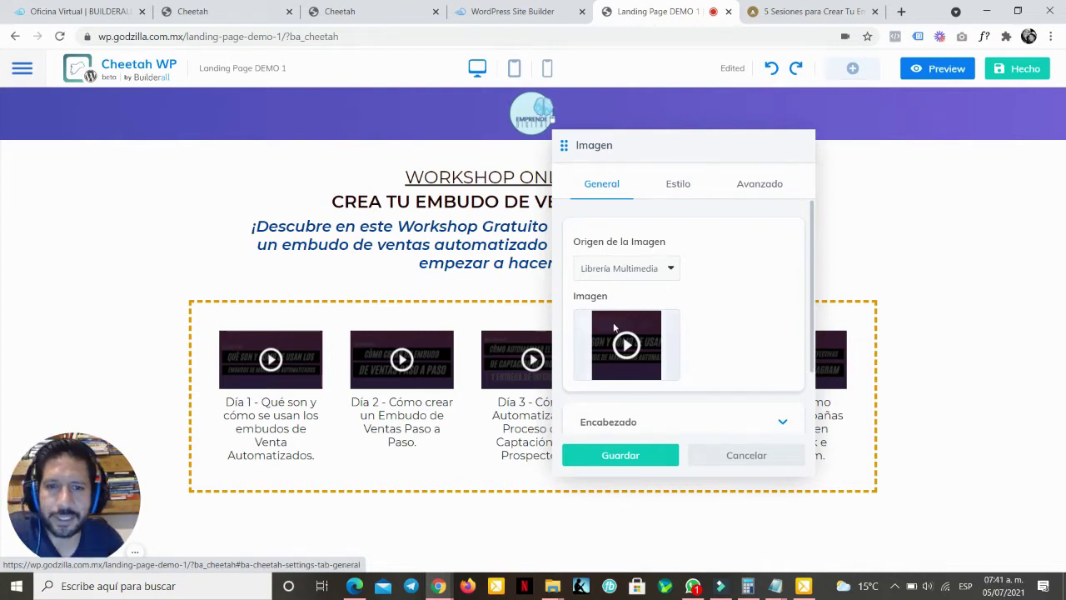
mouse_move(628, 336)
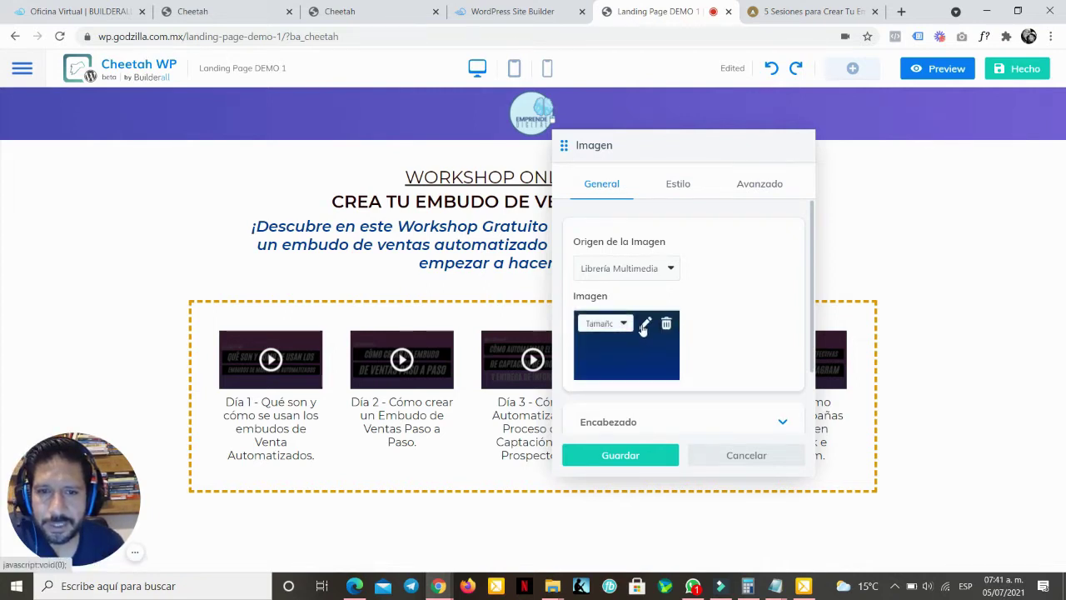
left_click(645, 325)
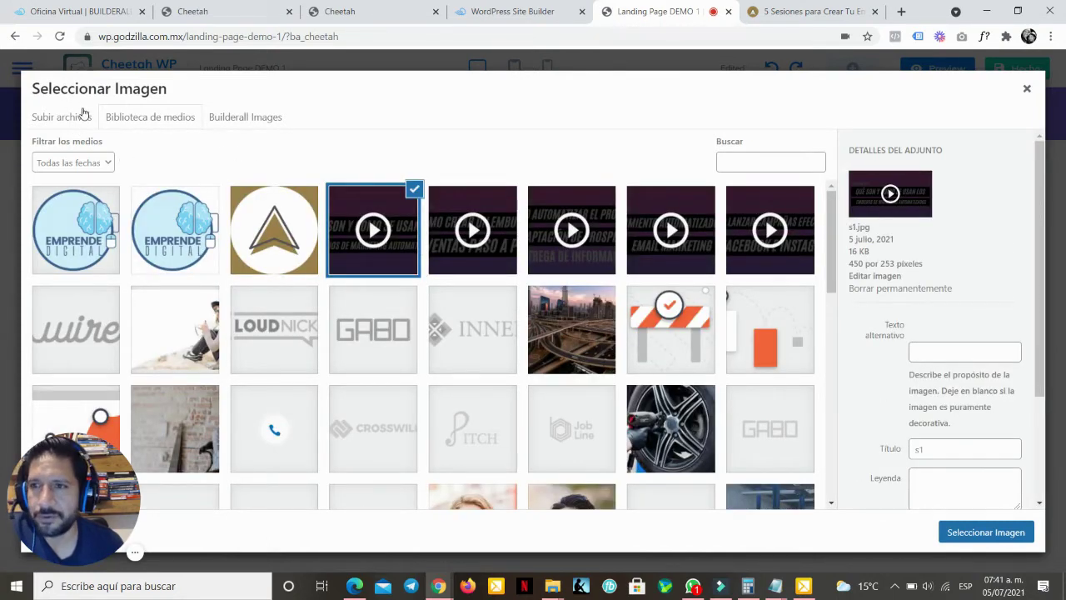
left_click(37, 122)
left_click(151, 121)
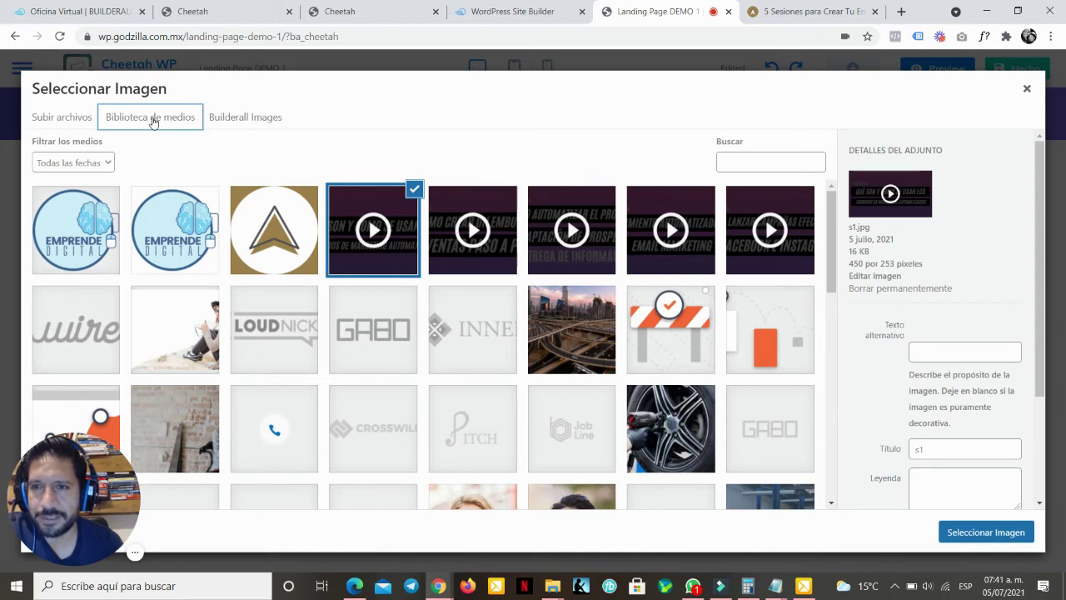
left_click(263, 119)
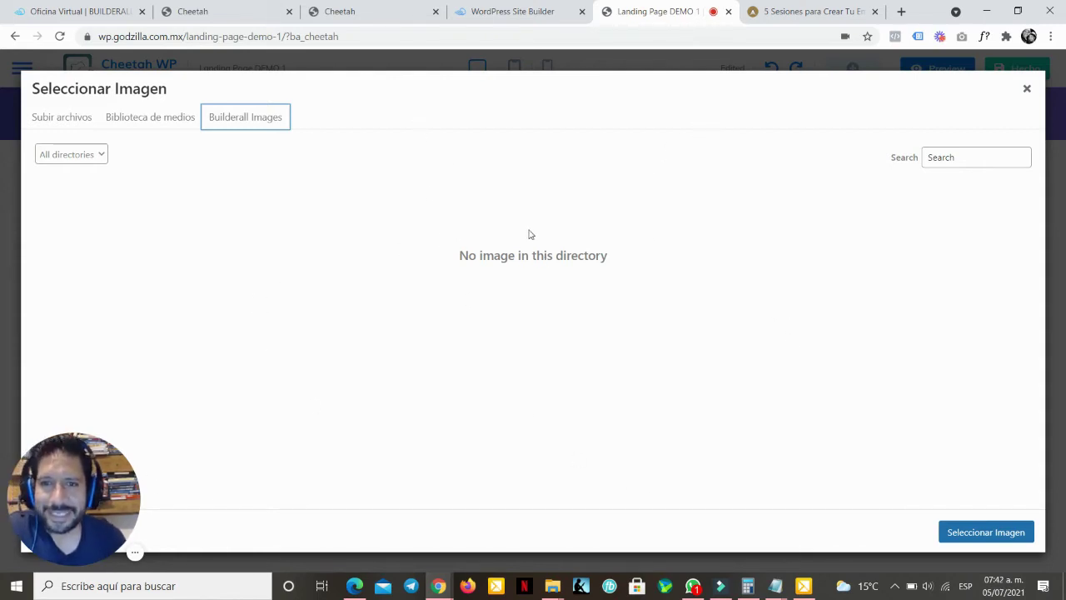
left_click_drag(452, 263, 493, 257)
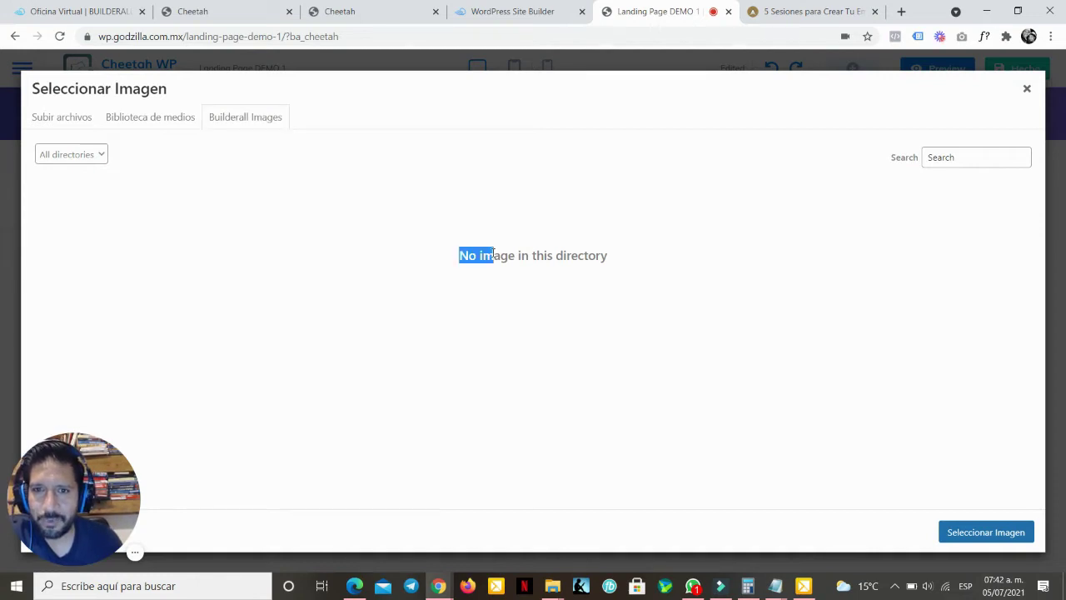
left_click(95, 156)
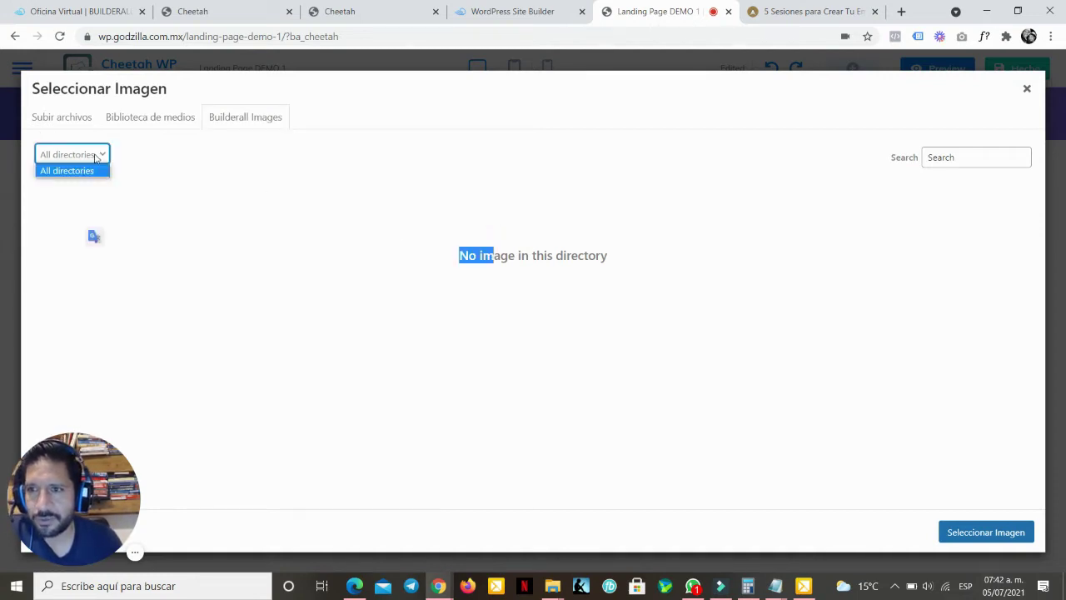
left_click(134, 188)
- In the Builderall Cheetah editor, inspect the Day 1 image's general settings and open the library for changing the image
left_click(376, 10)
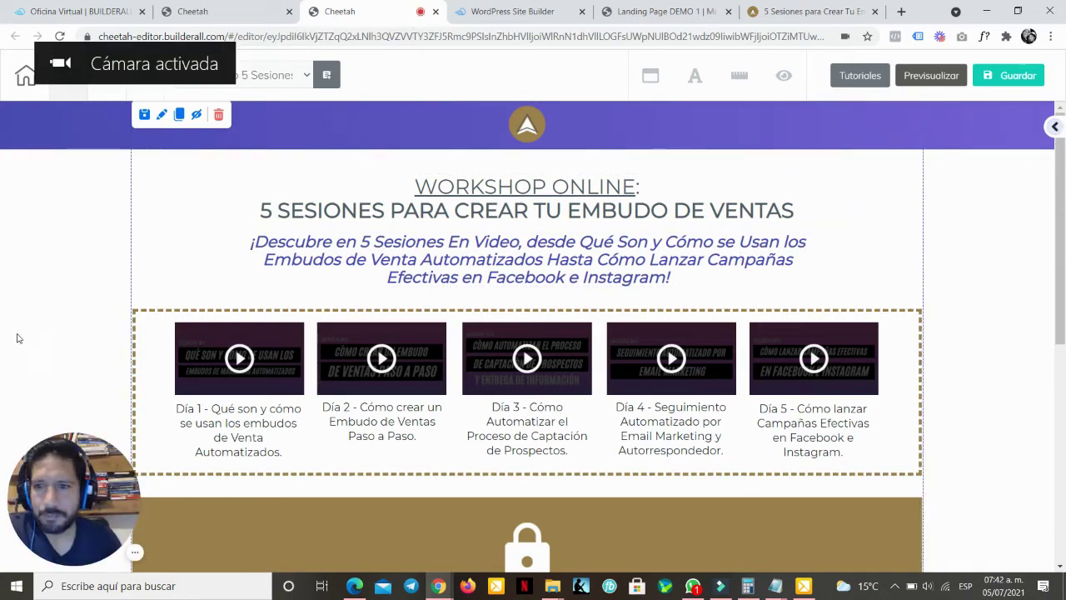
left_click(196, 354)
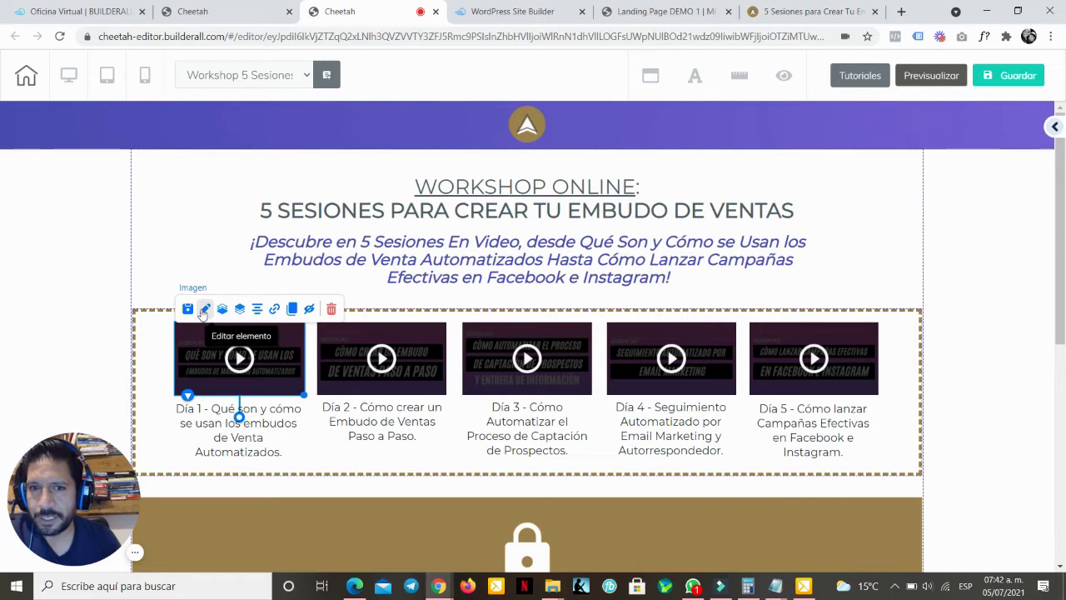
left_click(204, 310)
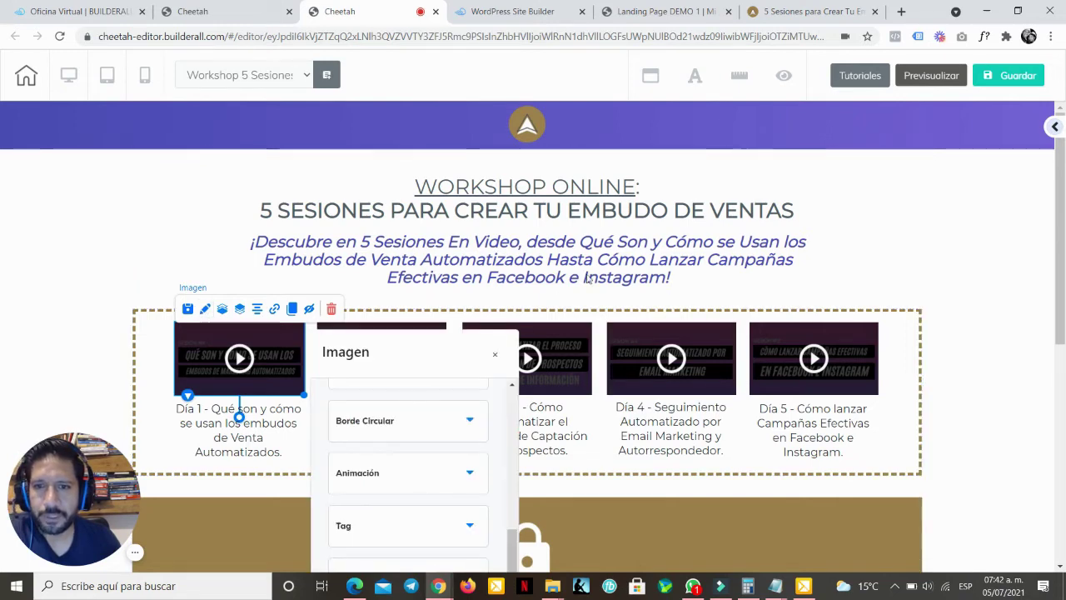
left_click_drag(467, 358, 749, 100)
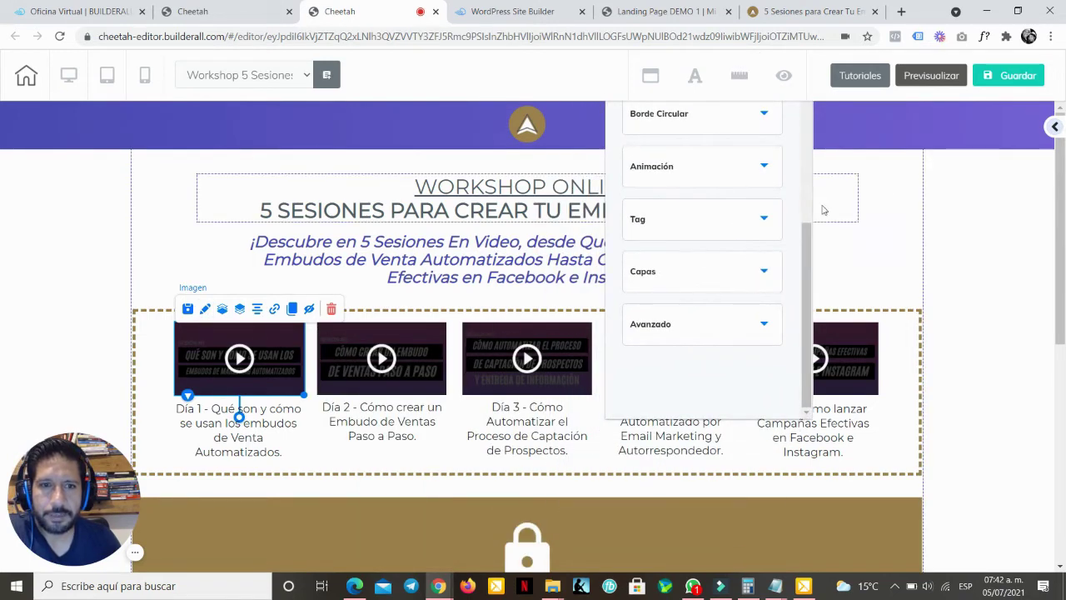
left_click_drag(808, 233, 818, 83)
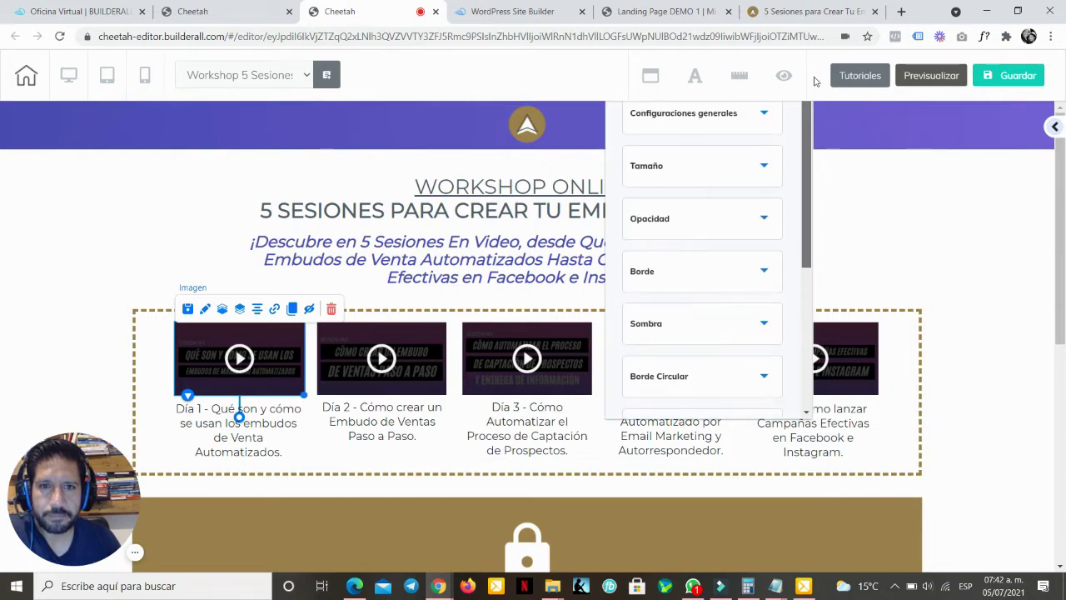
left_click(766, 118)
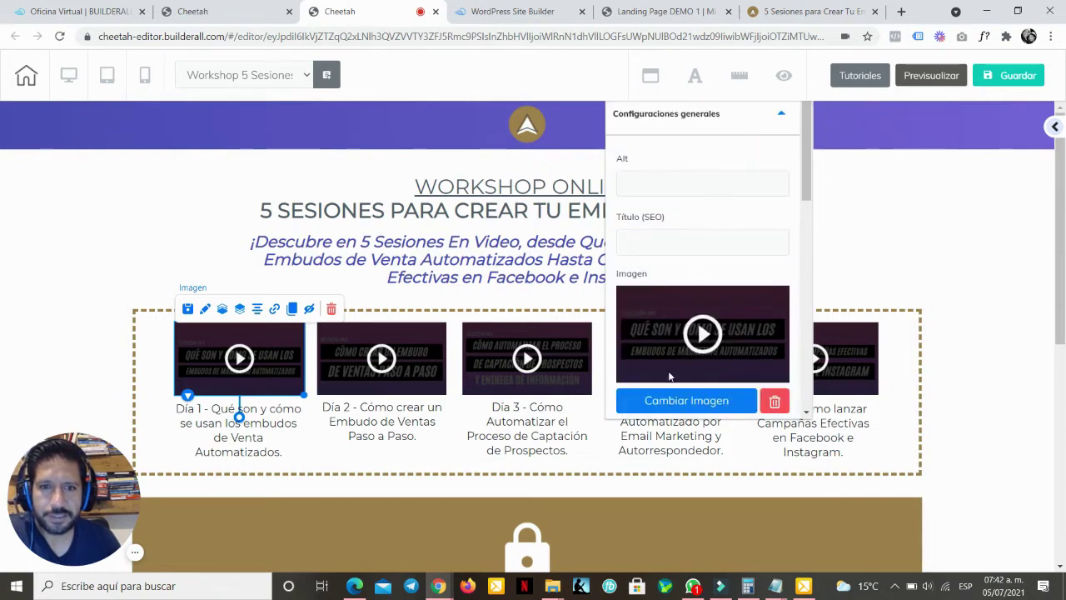
left_click(669, 400)
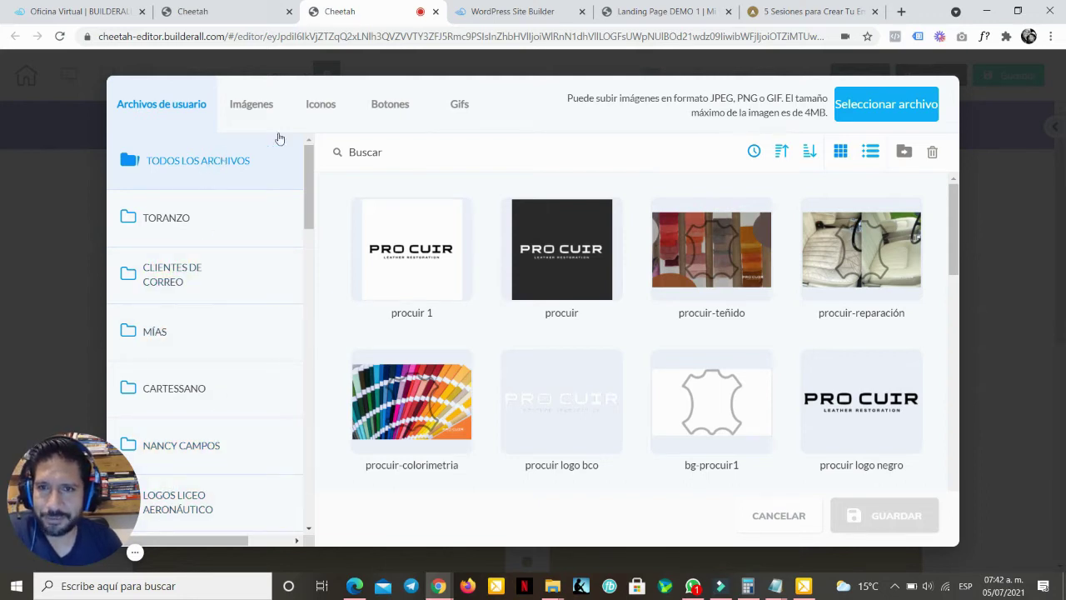
- Return to Landing Page DEMO 1 in Cheetah WP and check the directory choices for Builderall Images
left_click(539, 7)
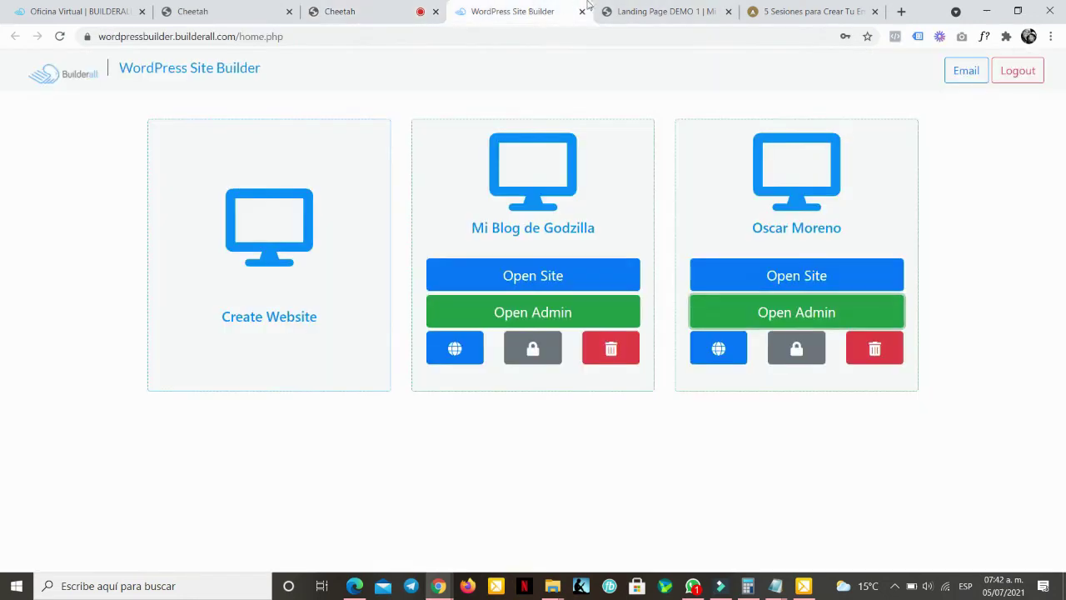
left_click(597, 10)
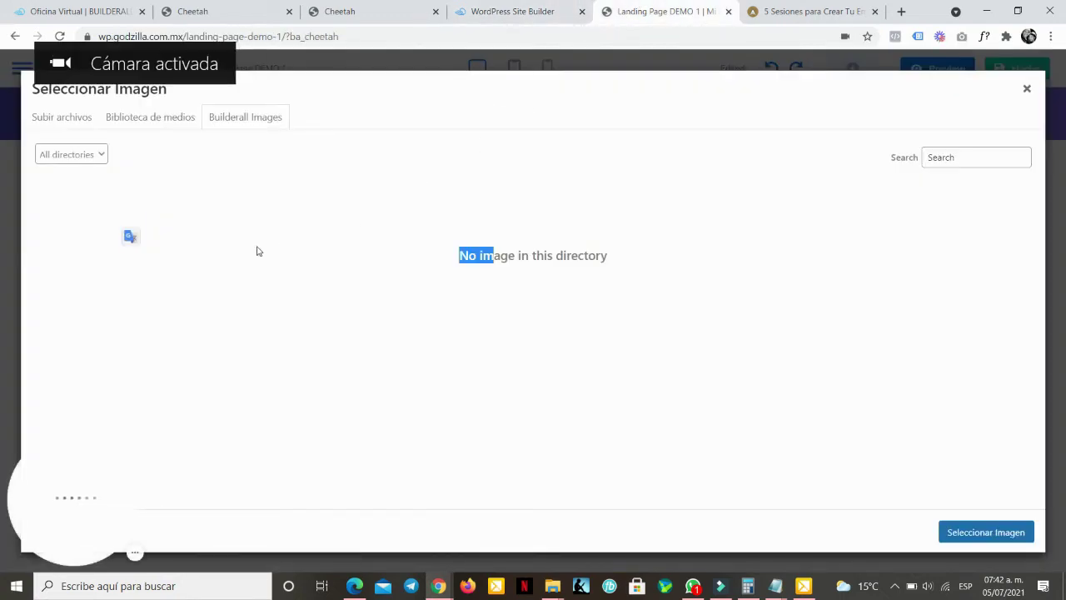
left_click(257, 250)
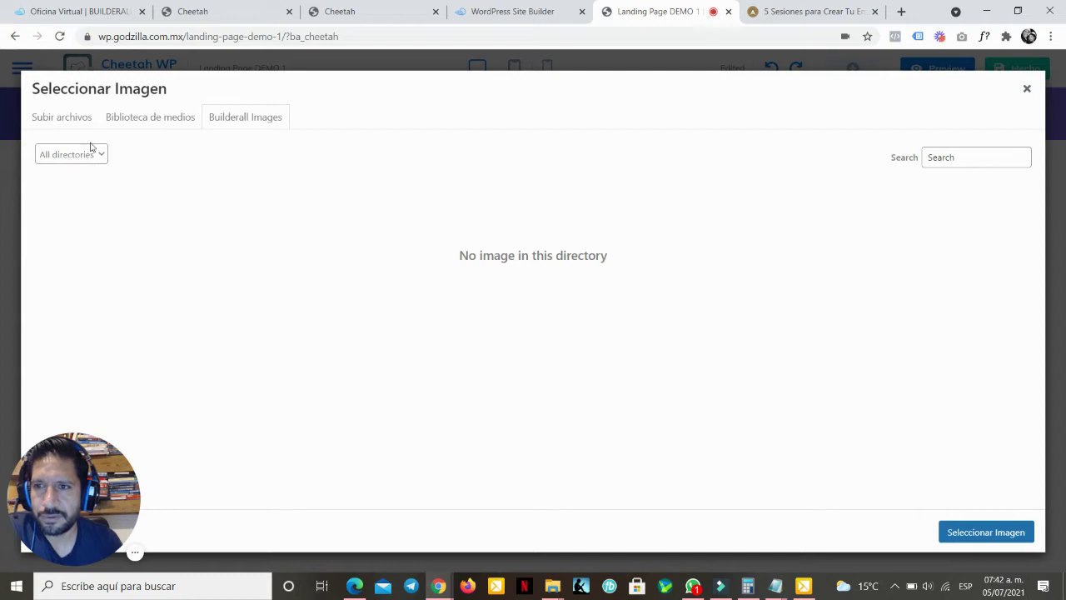
left_click(92, 154)
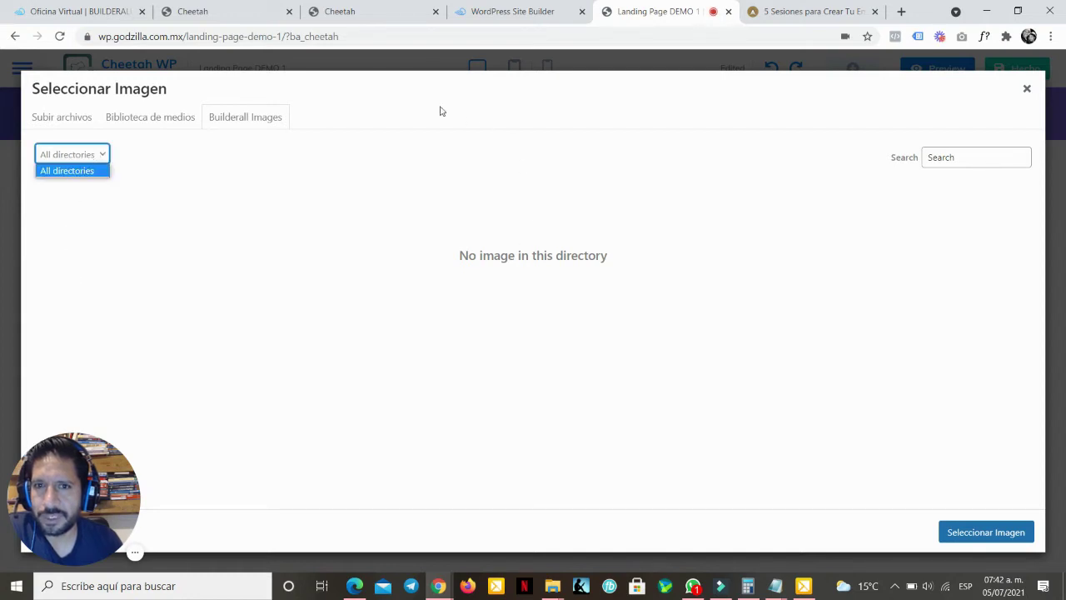
- Compare the Builderall editor's user file folders with the Cheetah WP image picker, then cancel the image change and close the image settings
left_click(346, 10)
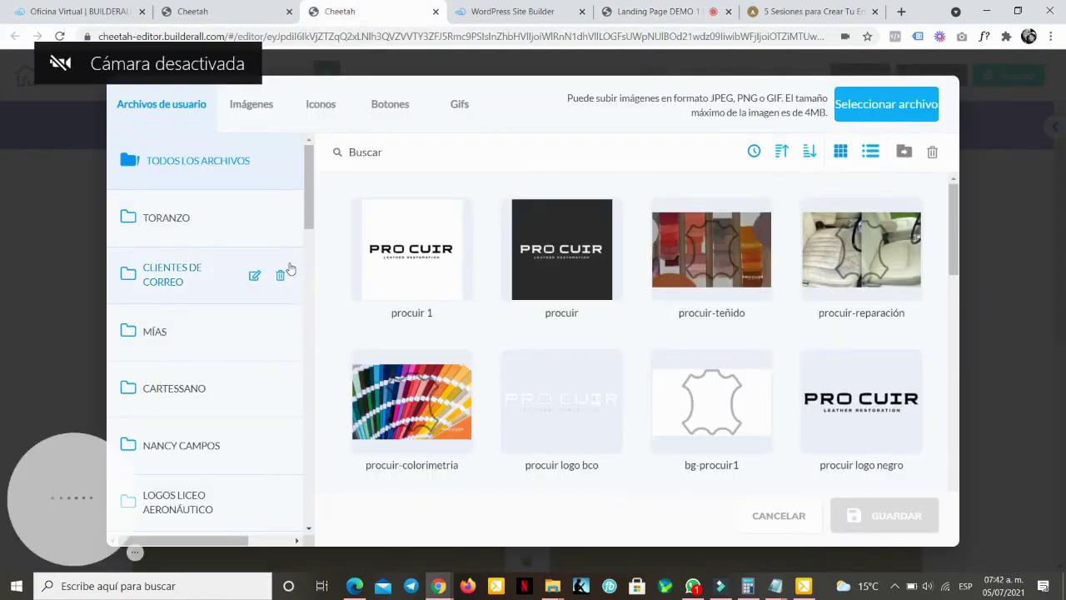
scroll(304, 231, "down", 1)
left_click_drag(304, 232, 333, 200)
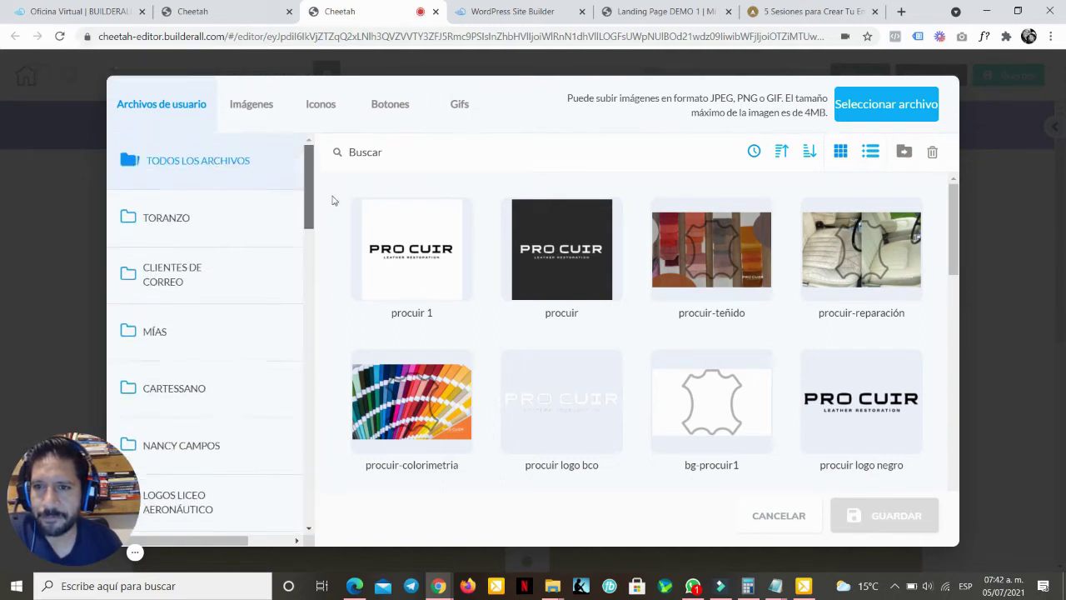
left_click(667, 6)
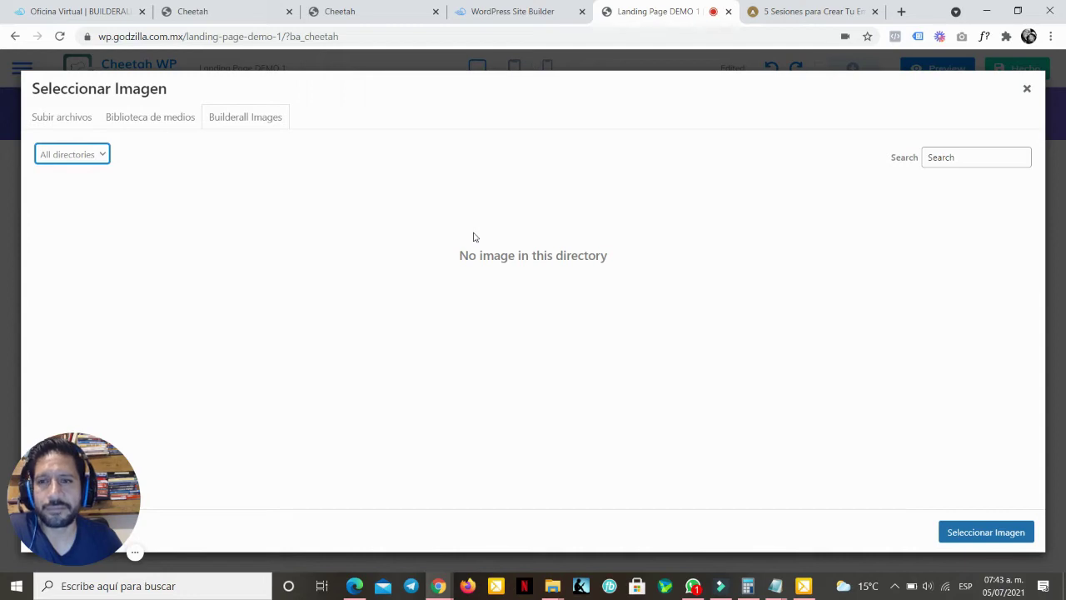
left_click(399, 12)
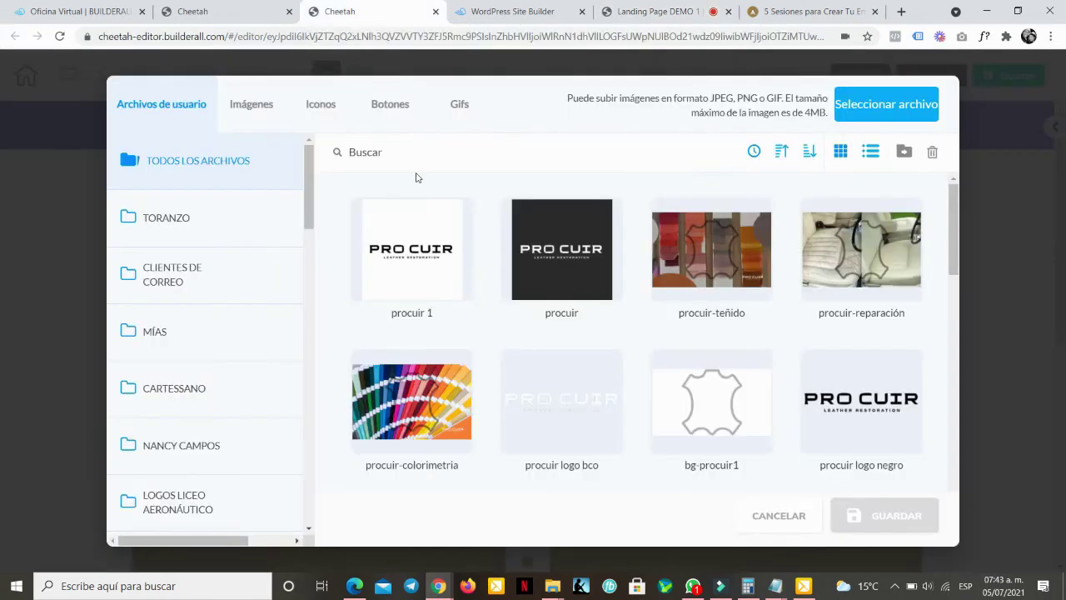
left_click(779, 516)
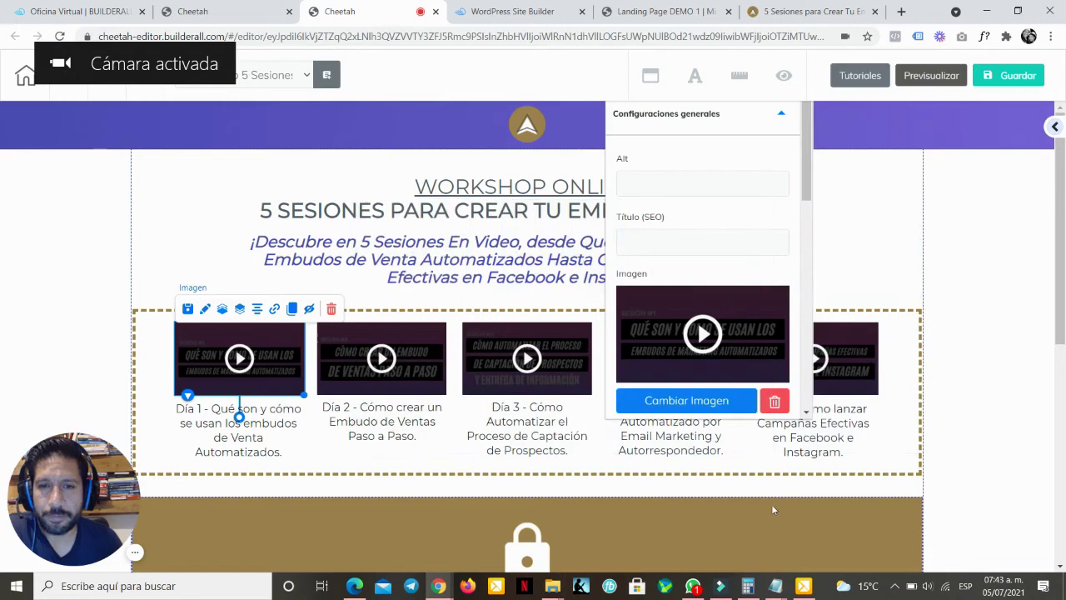
left_click(955, 308)
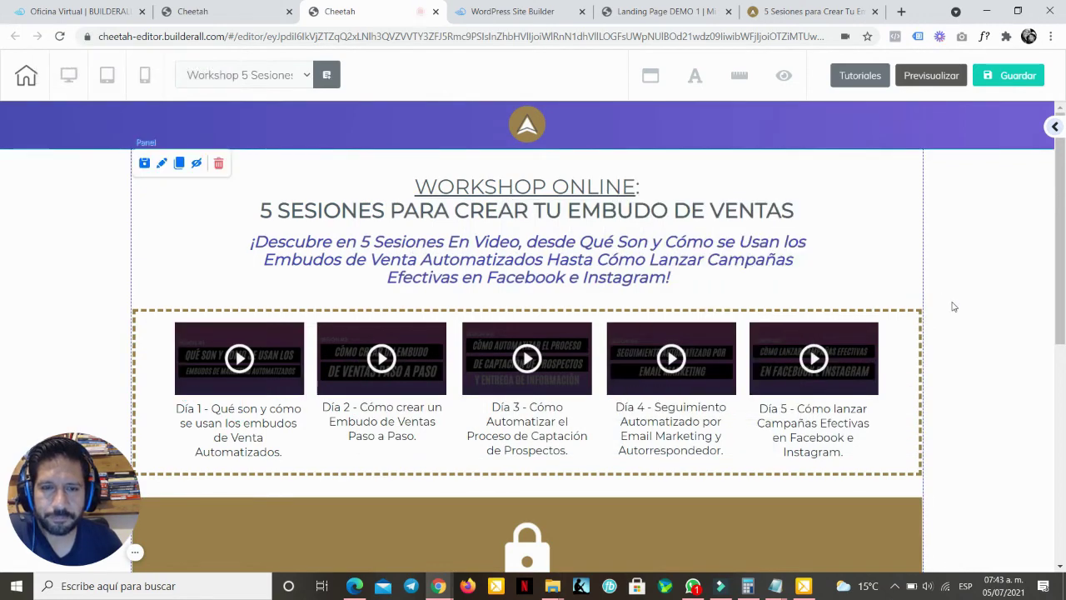
- Close the image picker on Landing Page DEMO 1 and cancel the Day 1 thumbnail's settings
left_click(662, 11)
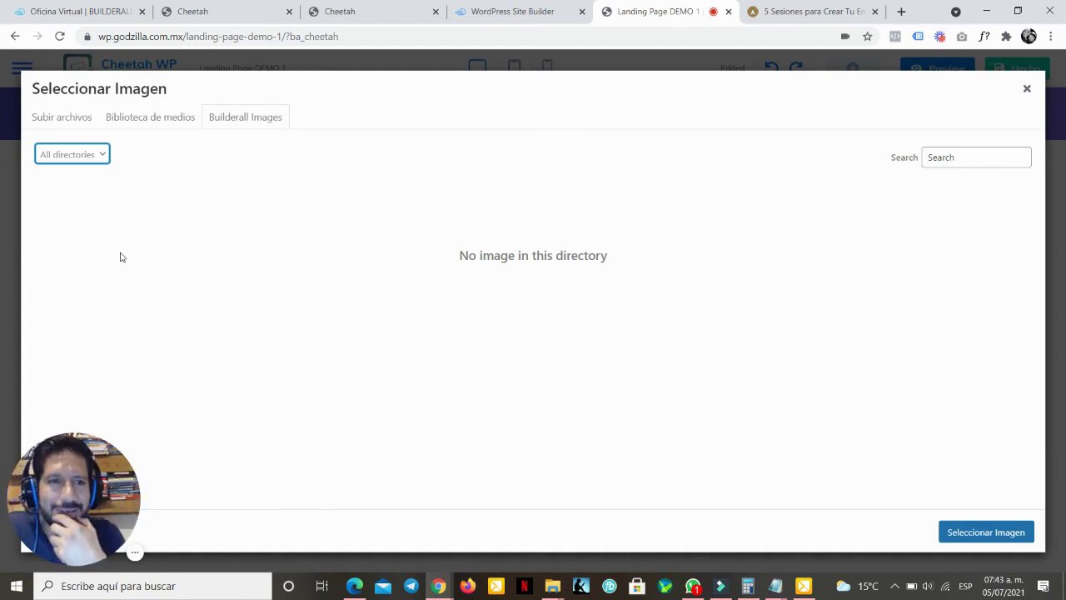
left_click(1027, 89)
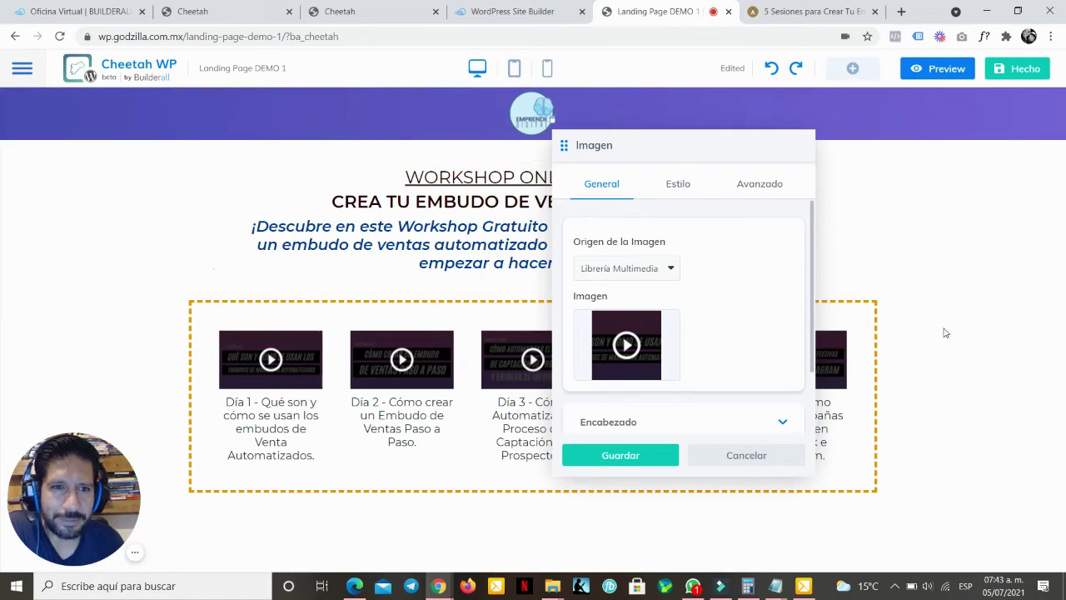
left_click(731, 460)
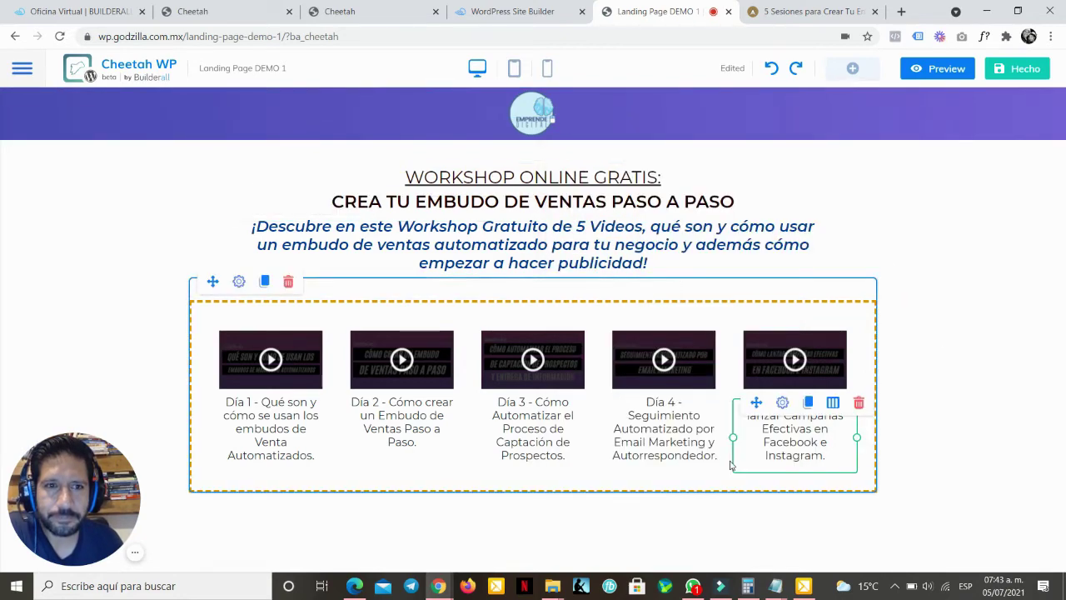
- Look through the Cheetah WP templates in the Landing Pages and Basic models categories
left_click(847, 69)
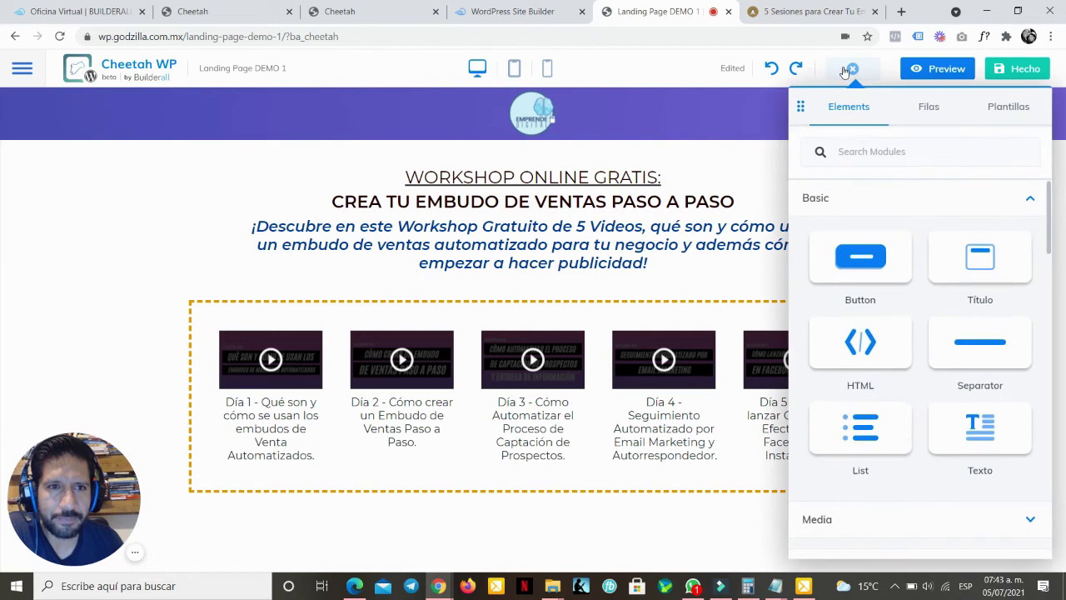
left_click(1012, 109)
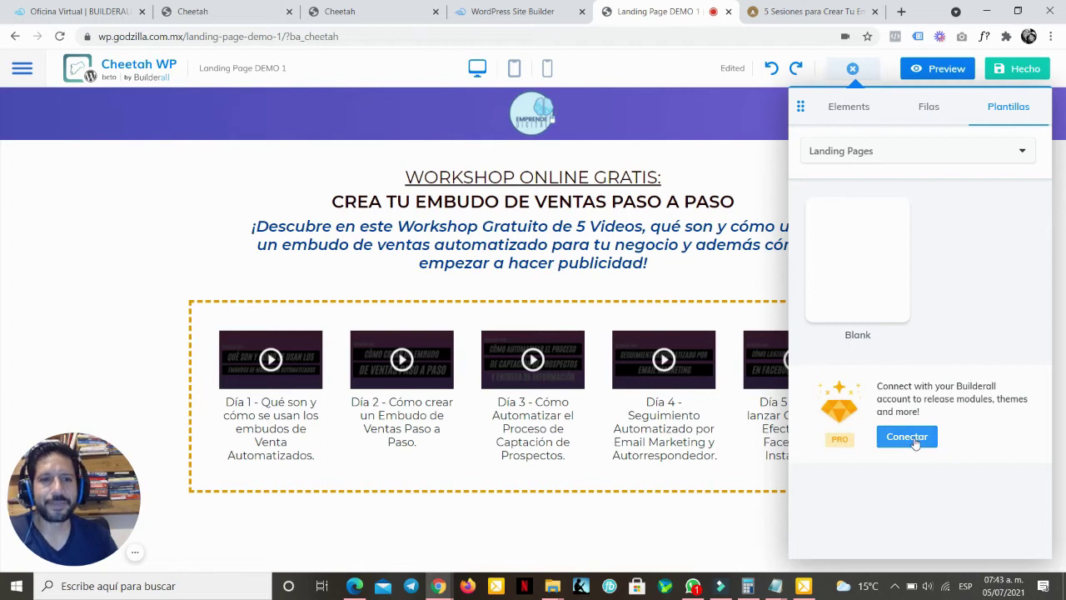
left_click(867, 155)
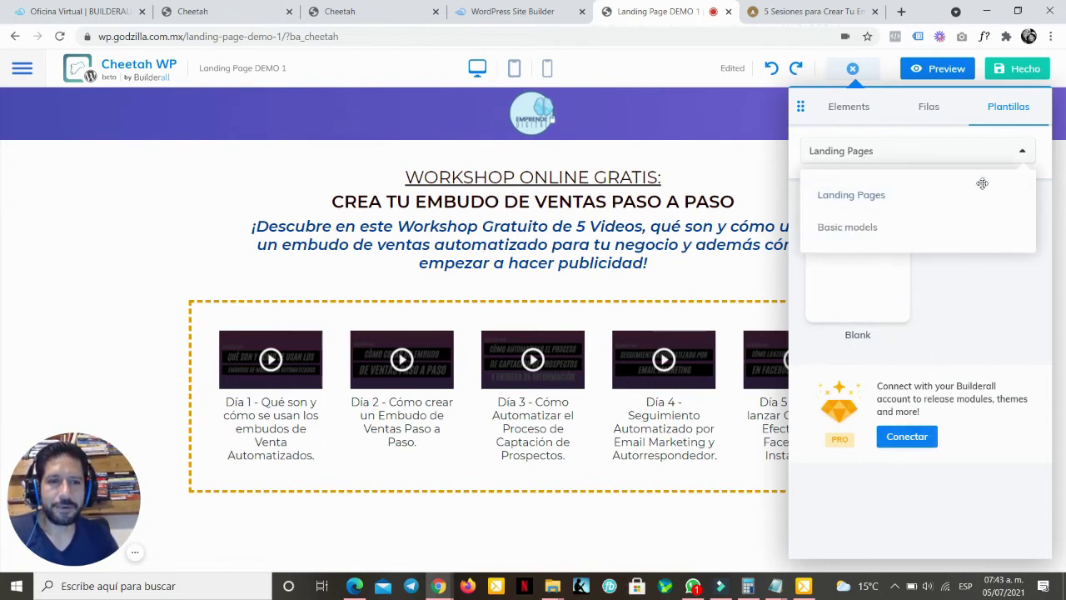
left_click(1009, 154)
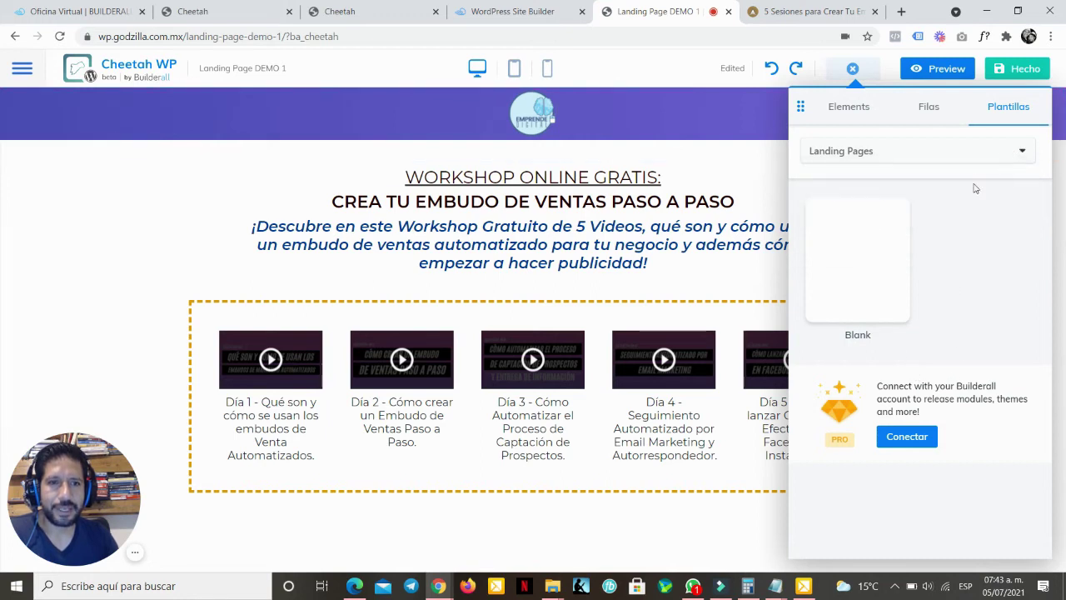
left_click(971, 157)
left_click(856, 227)
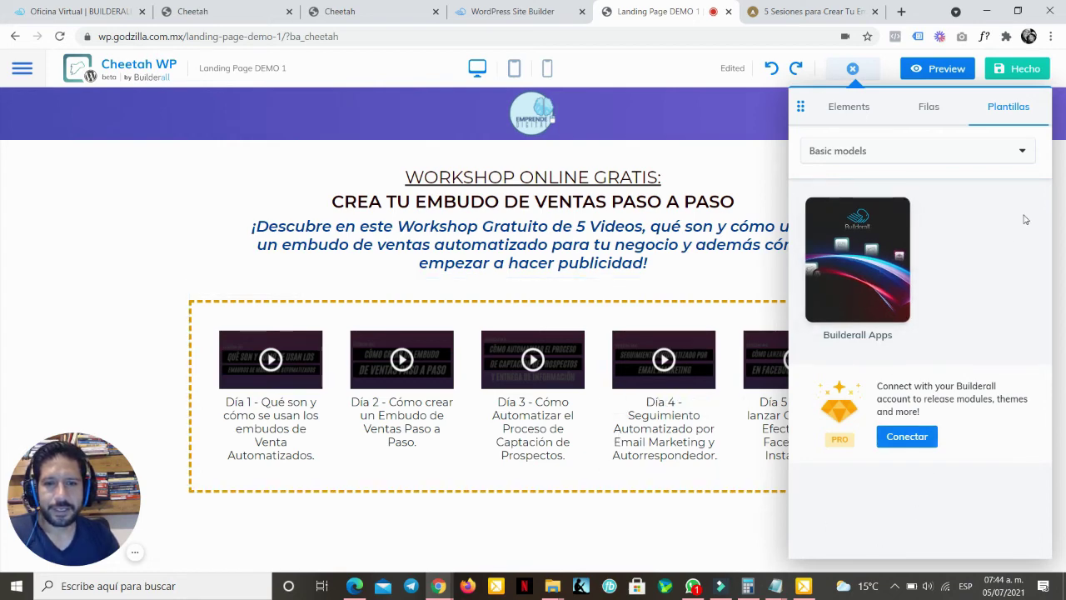
- View the replace and append options for the Builderall Apps template, dismiss them, and reopen the template list
left_click(867, 267)
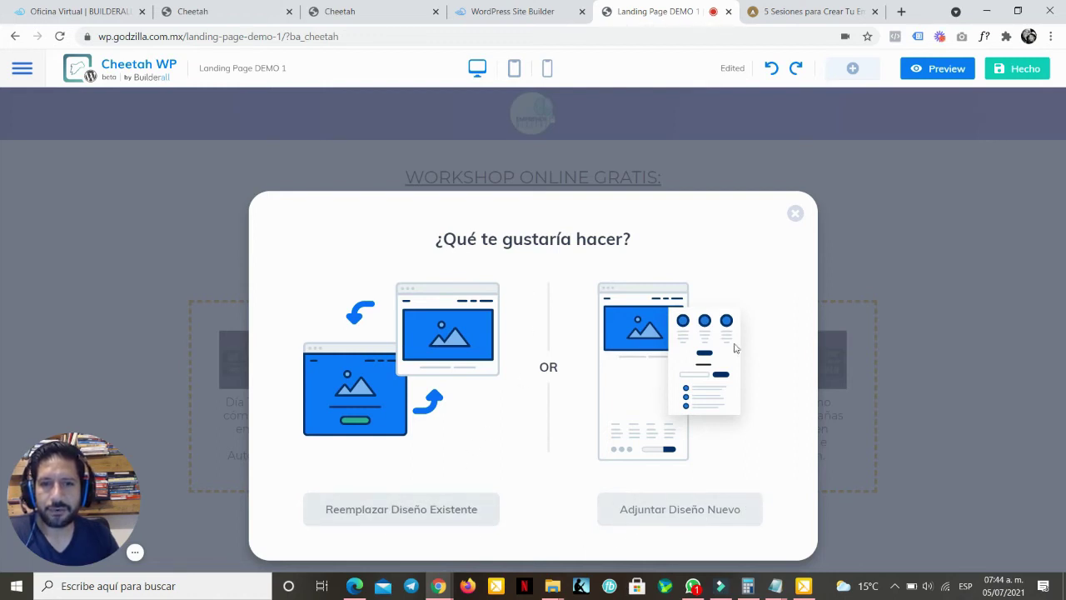
left_click(796, 214)
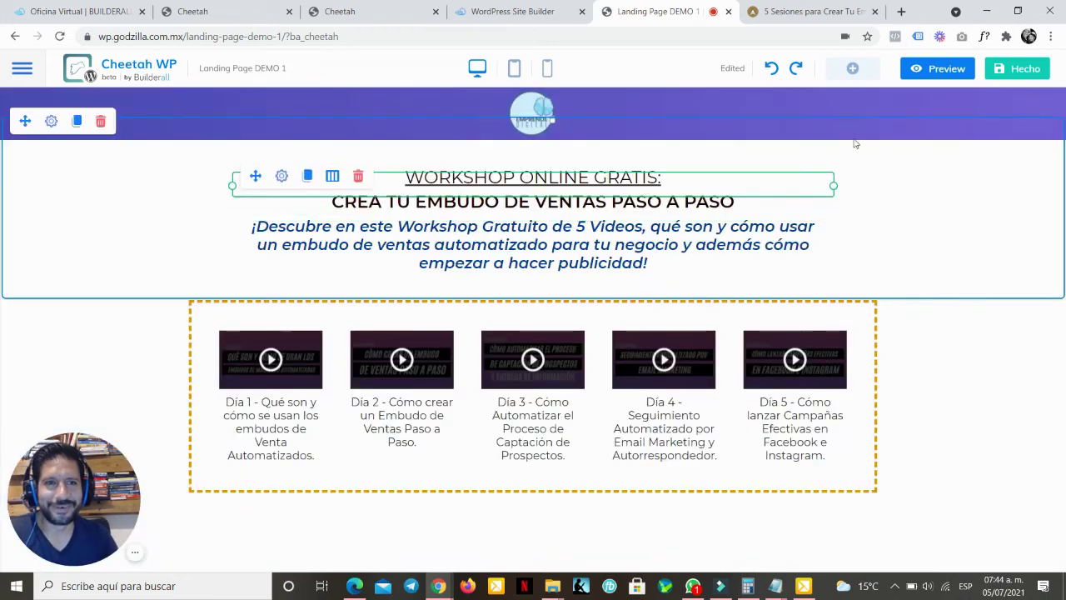
left_click(852, 68)
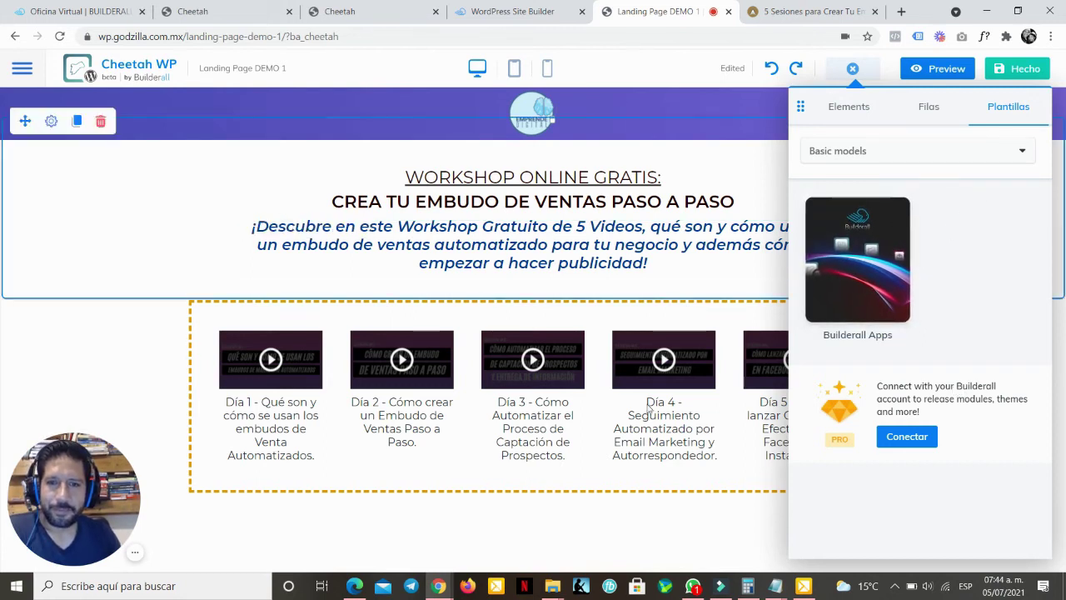
- Check the template category choices and look through the available row column layouts, from 1 Columna to Left & Right
left_click(1022, 158)
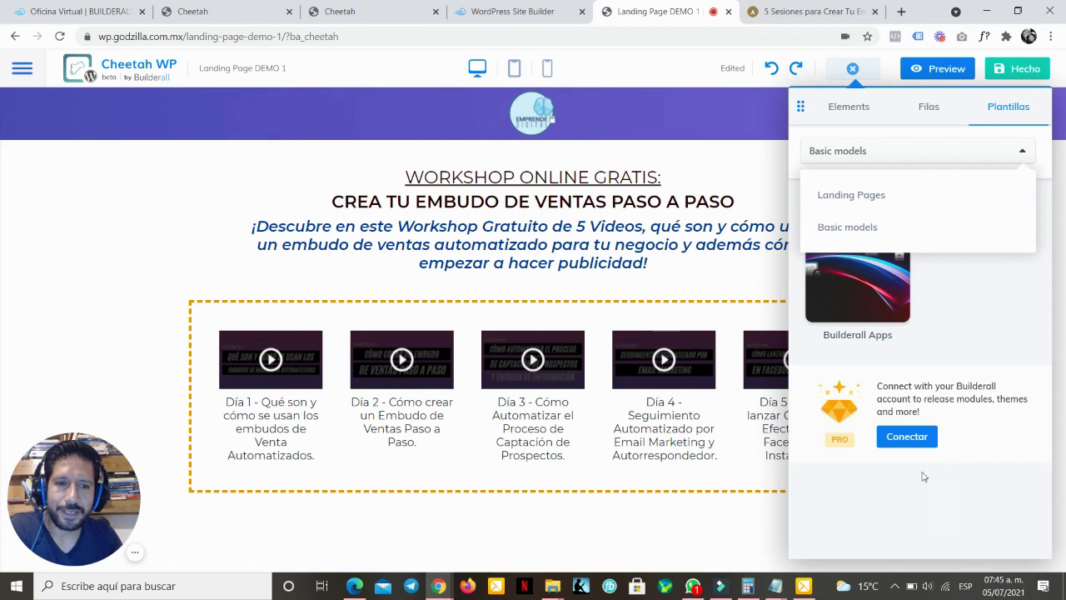
left_click(1023, 152)
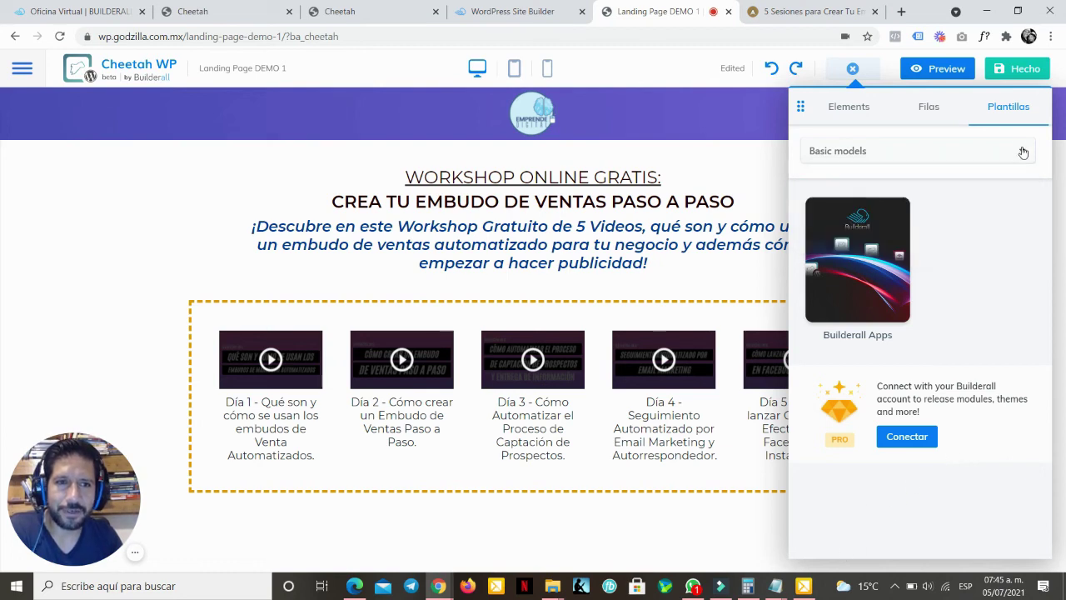
left_click(928, 109)
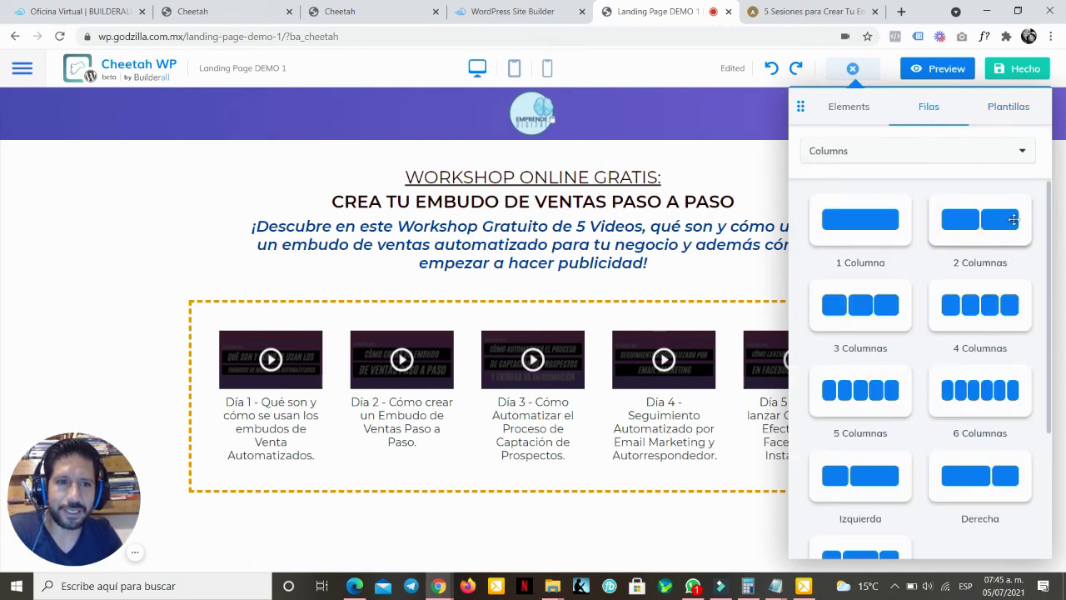
scroll(971, 280, "down", 3)
scroll(970, 281, "up", 2)
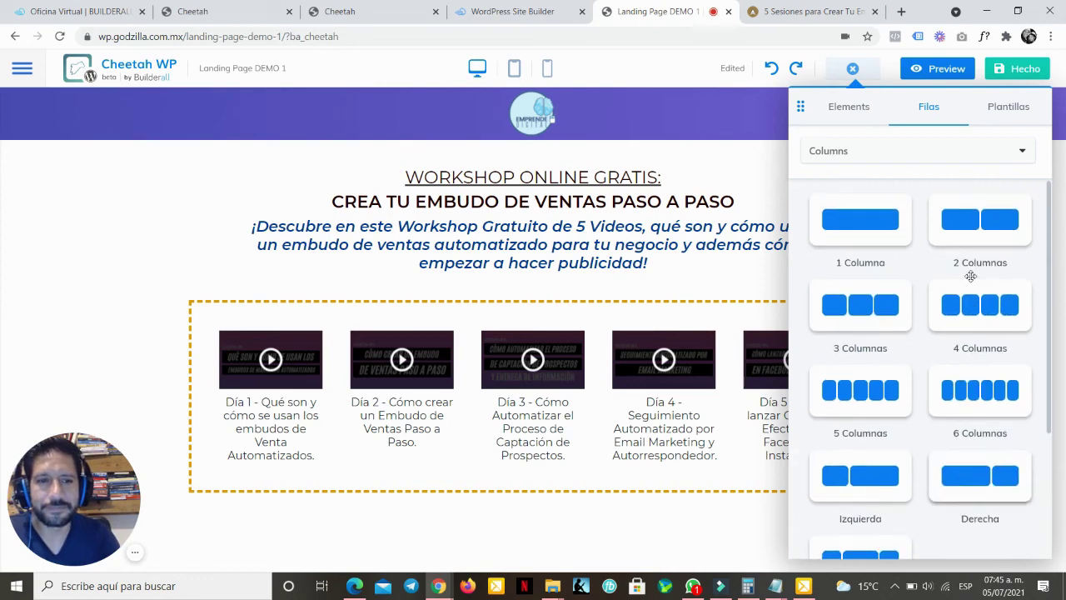
scroll(970, 280, "down", 1)
scroll(971, 281, "up", 1)
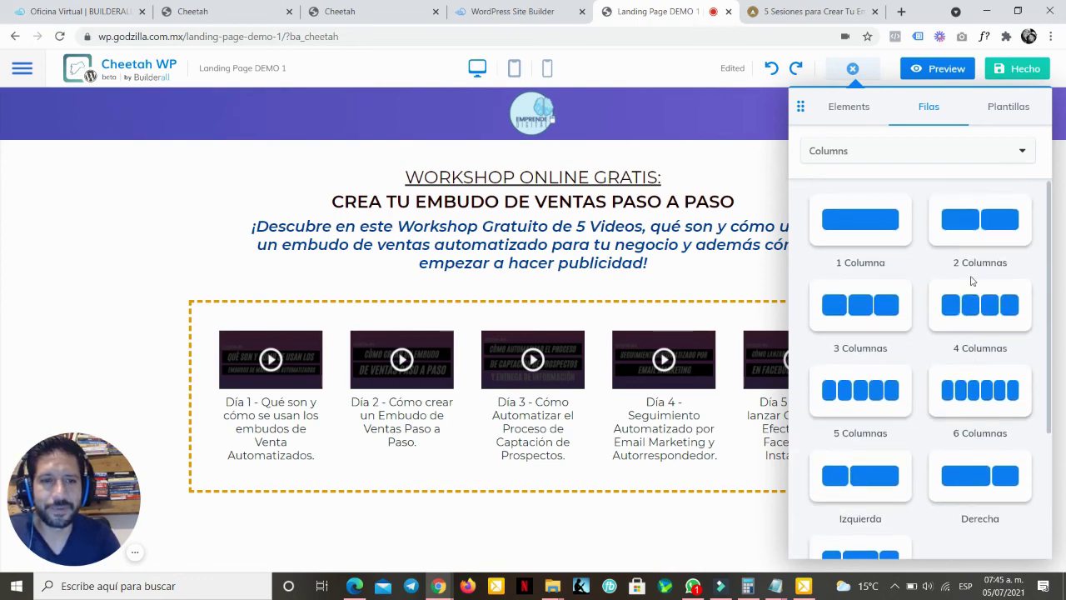
scroll(970, 280, "down", 2)
scroll(970, 276, "up", 2)
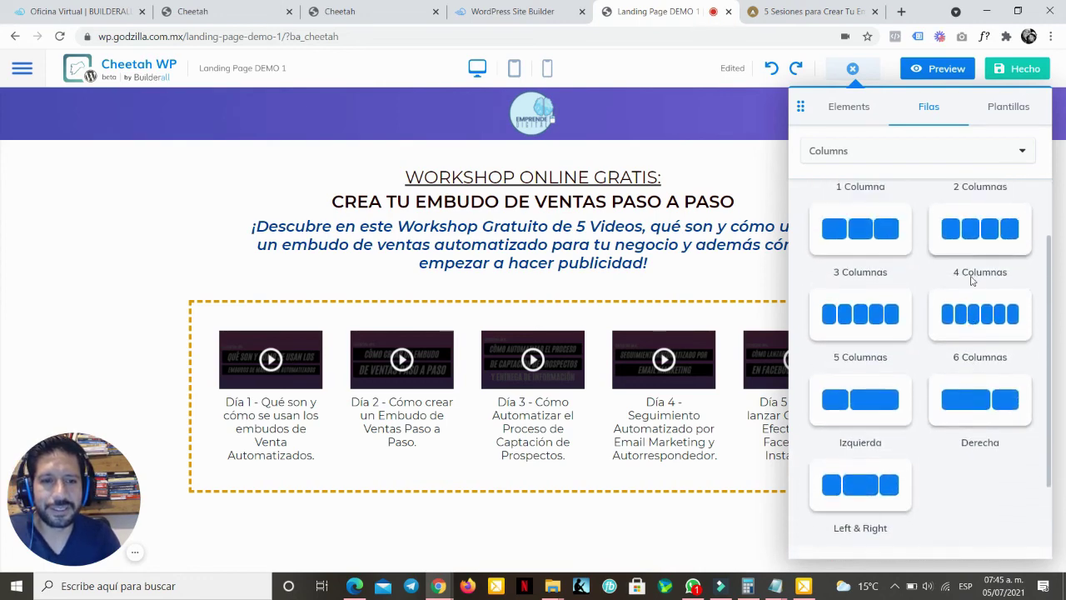
scroll(971, 276, "down", 2)
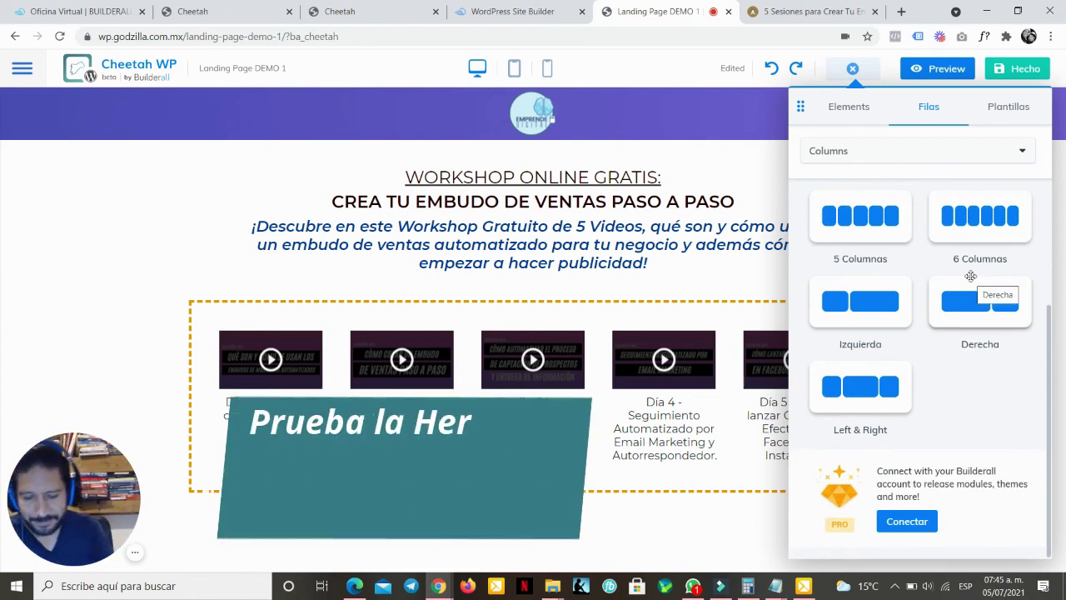